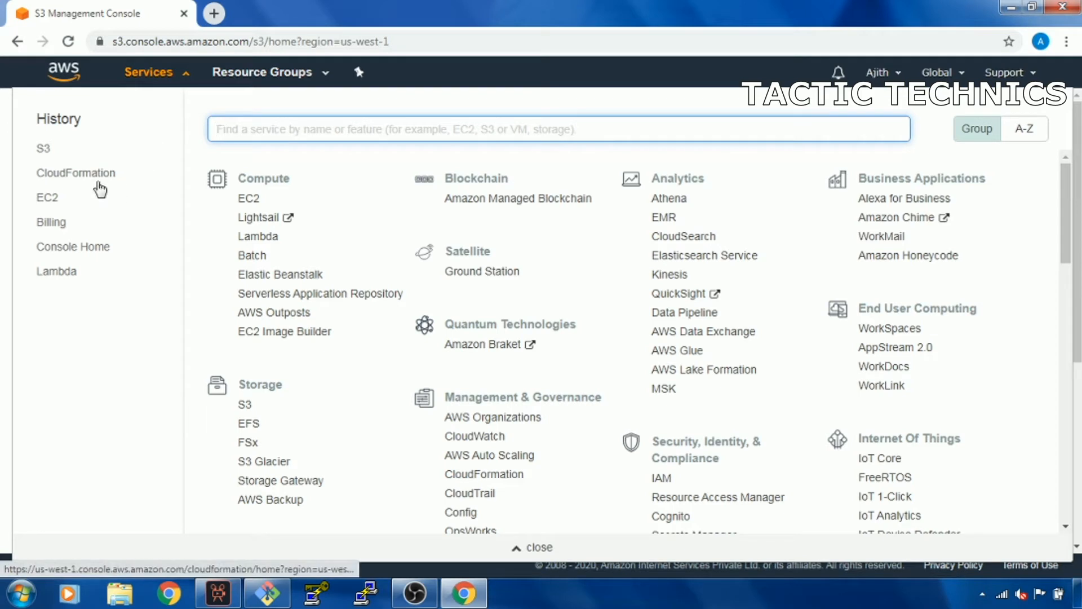
- Open CloudFormation and start creating a stack with the option to use a sample template
{"action": "left_click", "coordinate": [89, 176]}
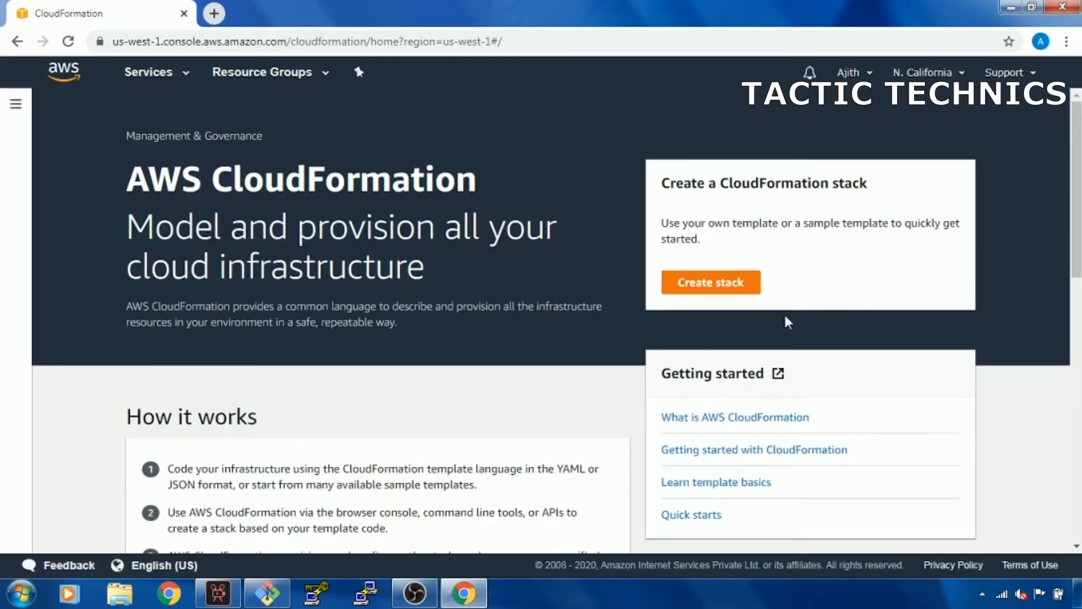
{"action": "left_click", "coordinate": [719, 289]}
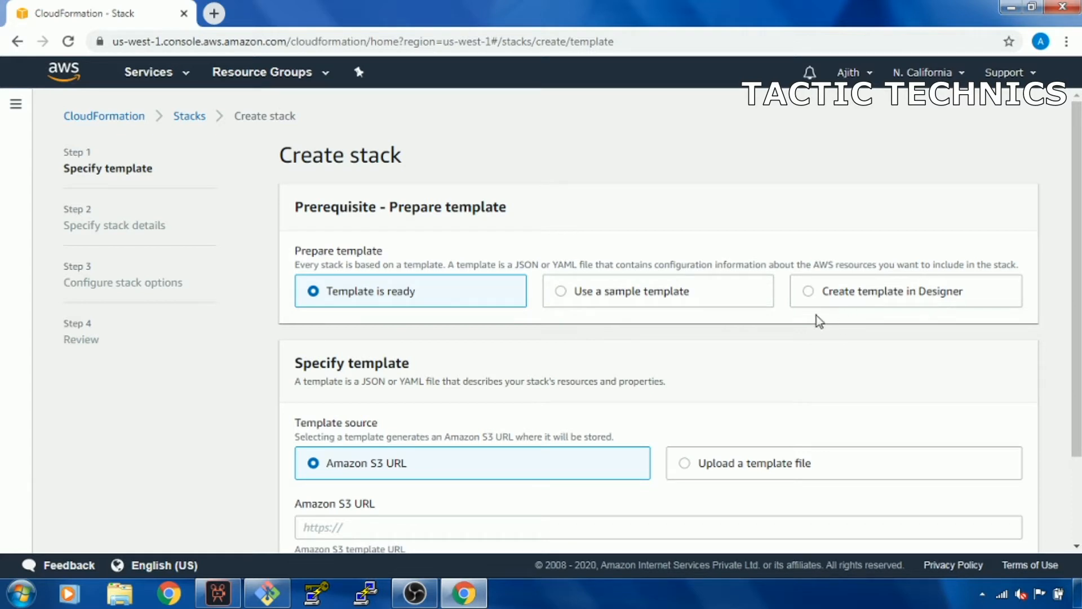
{"action": "left_click", "coordinate": [562, 293]}
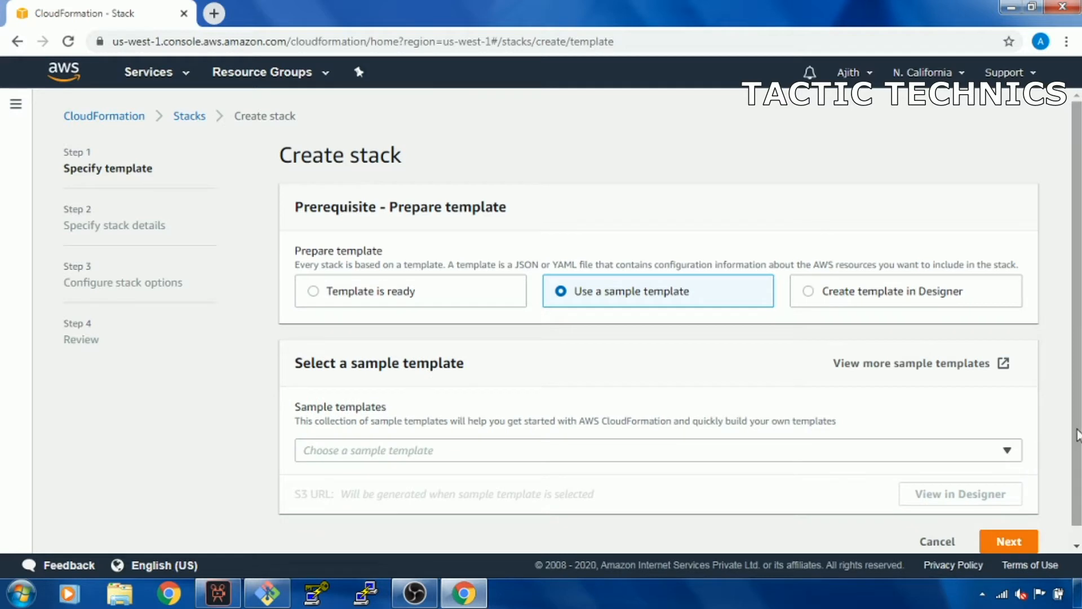
- Select the LAMP Stack sample template from the Simple group and proceed to the stack details
{"action": "scroll", "coordinate": [1077, 434], "scroll_direction": "down", "scroll_amount": 1}
{"action": "left_click", "coordinate": [1008, 435]}
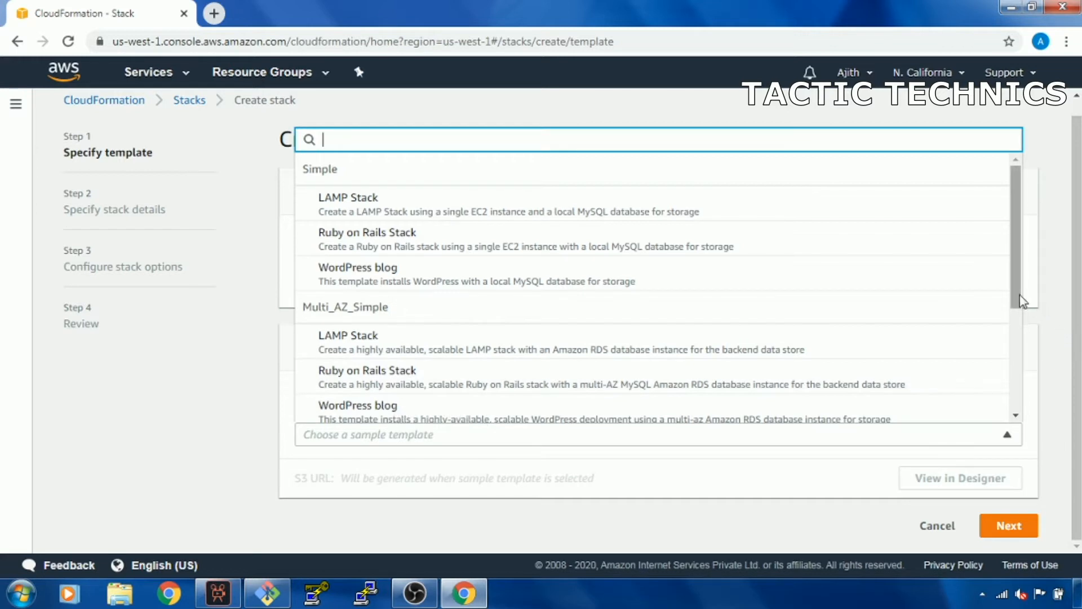
{"action": "left_click_drag", "start_coordinate": [1023, 302], "coordinate": [1019, 401]}
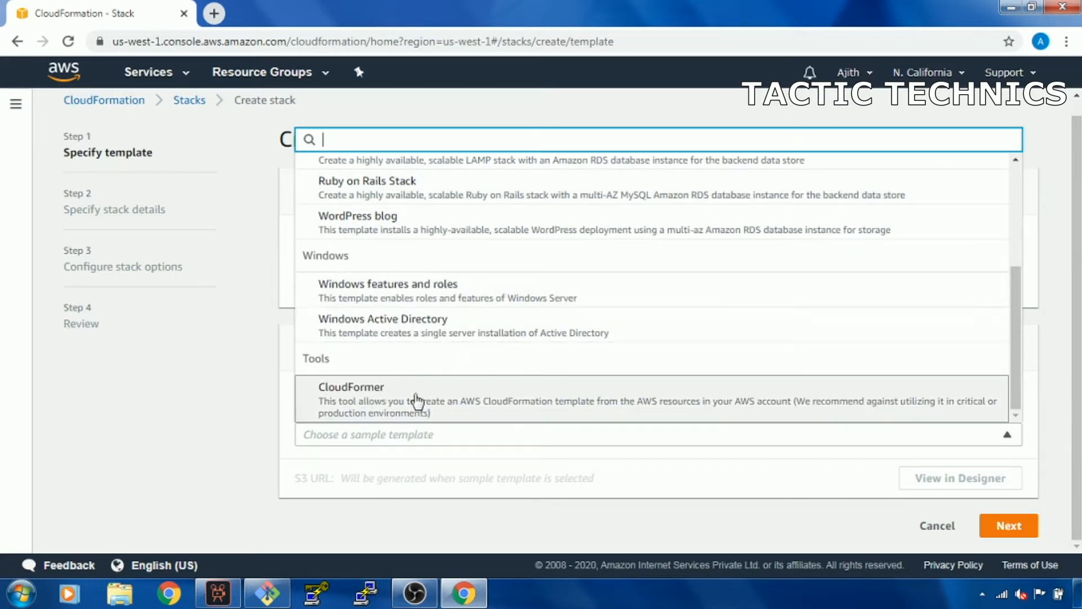
{"action": "left_click_drag", "start_coordinate": [1019, 379], "coordinate": [1024, 259]}
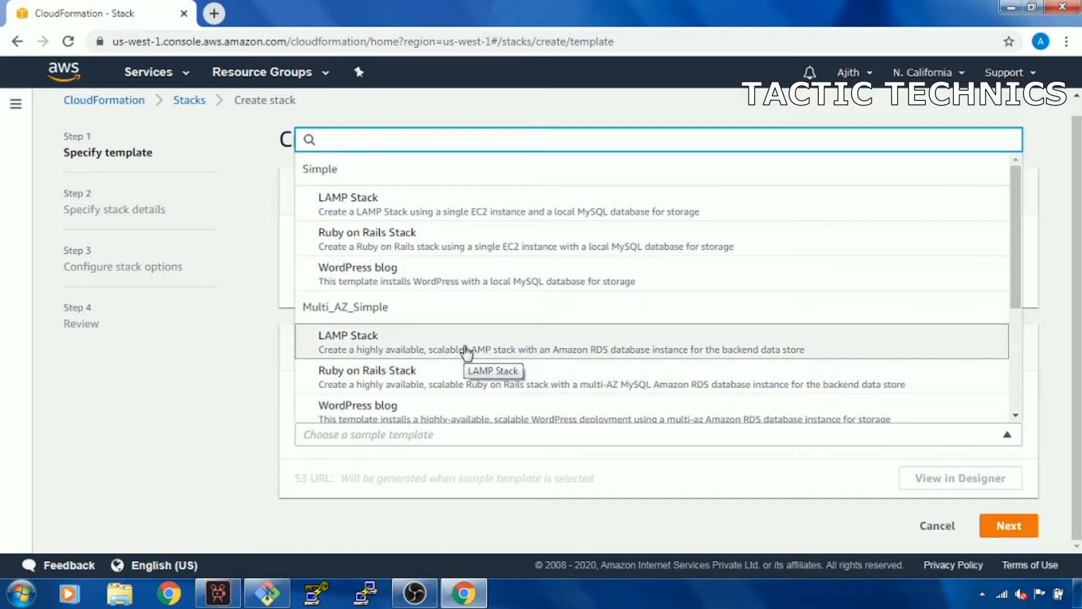
{"action": "left_click", "coordinate": [374, 204]}
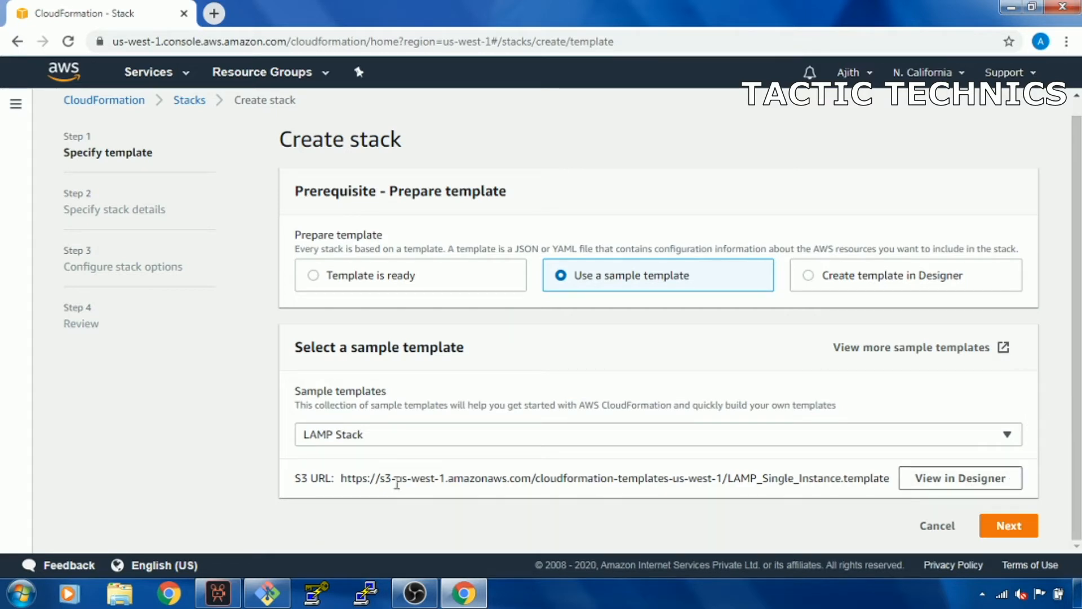
{"action": "left_click", "coordinate": [1005, 531]}
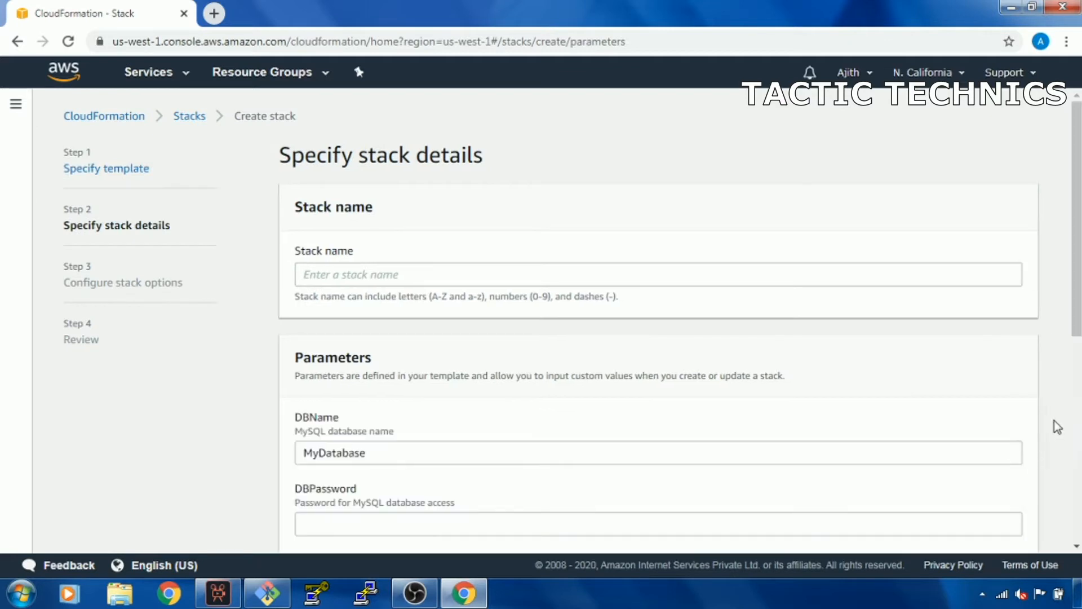
- Name the stack Mydata
{"action": "scroll", "coordinate": [513, 477], "scroll_direction": "down", "scroll_amount": 4}
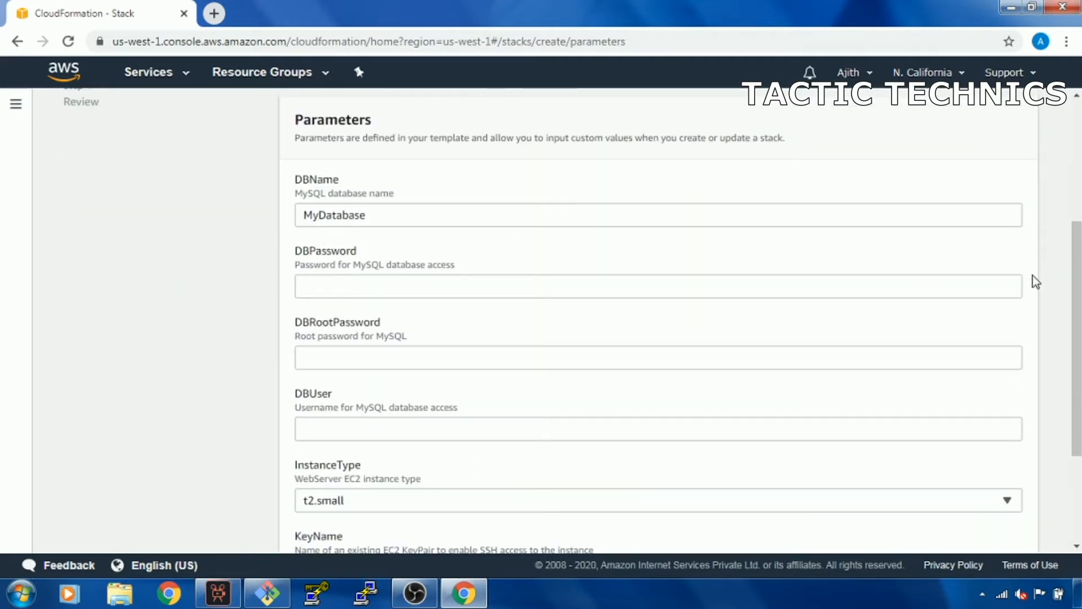
{"action": "left_click_drag", "start_coordinate": [1076, 293], "coordinate": [1076, 202]}
{"action": "left_click", "coordinate": [406, 213]}
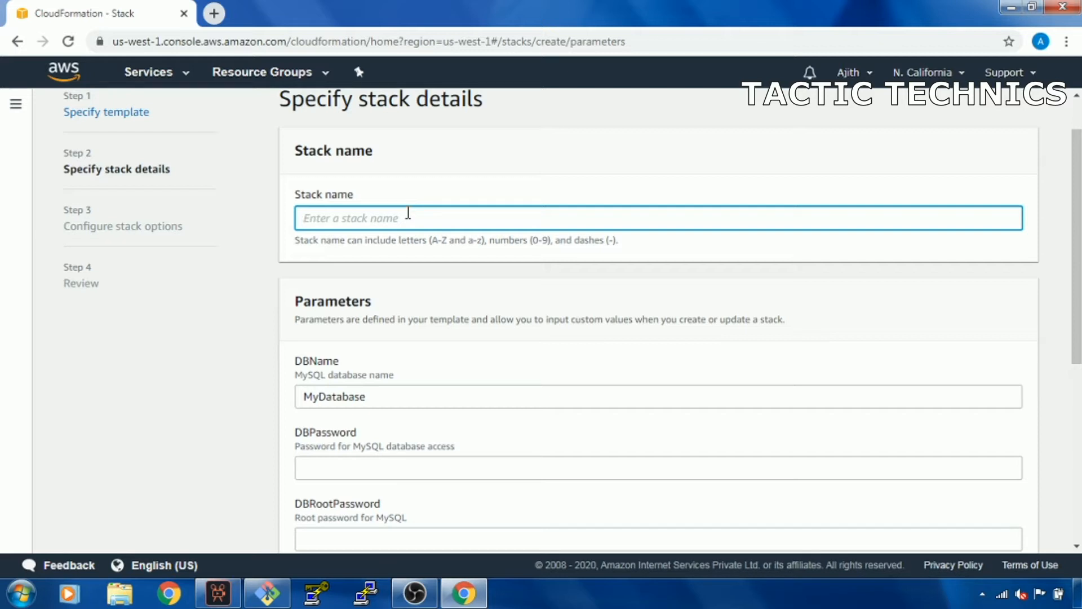
{"action": "type", "text": "M"}
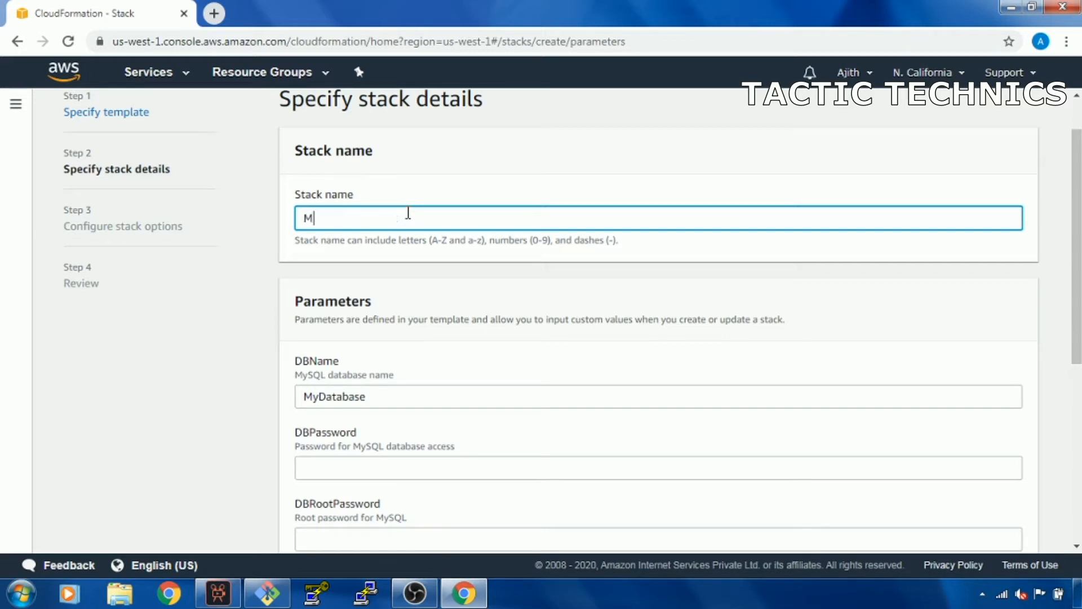
{"action": "type", "text": "ydata"}
- Fill in the MySQL database password, the root password and the database username for the stack
{"action": "left_click", "coordinate": [336, 475]}
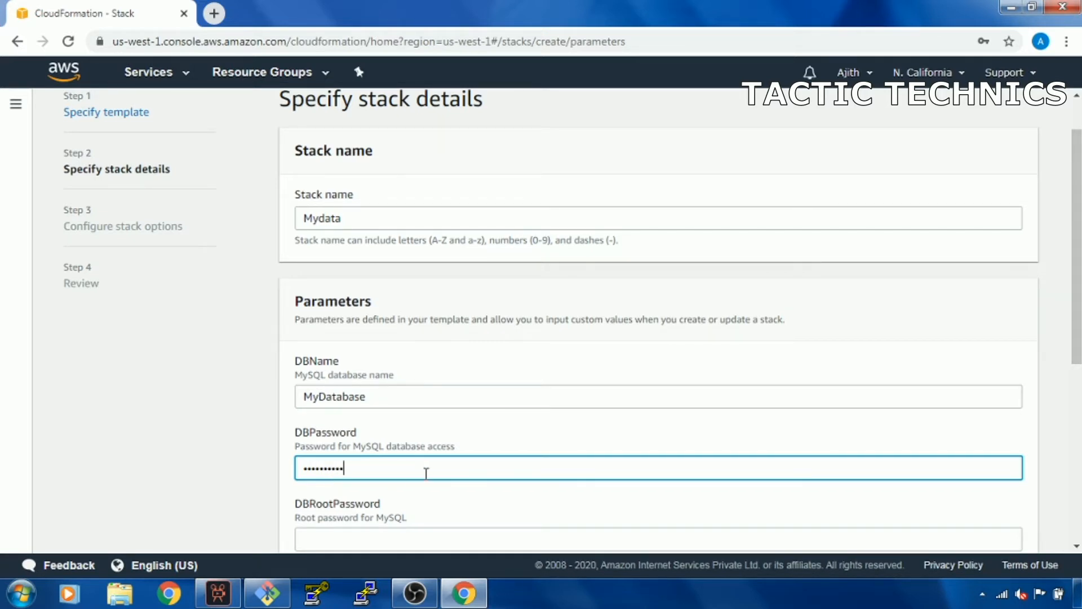
{"action": "scroll", "coordinate": [431, 469], "scroll_direction": "down", "scroll_amount": 3}
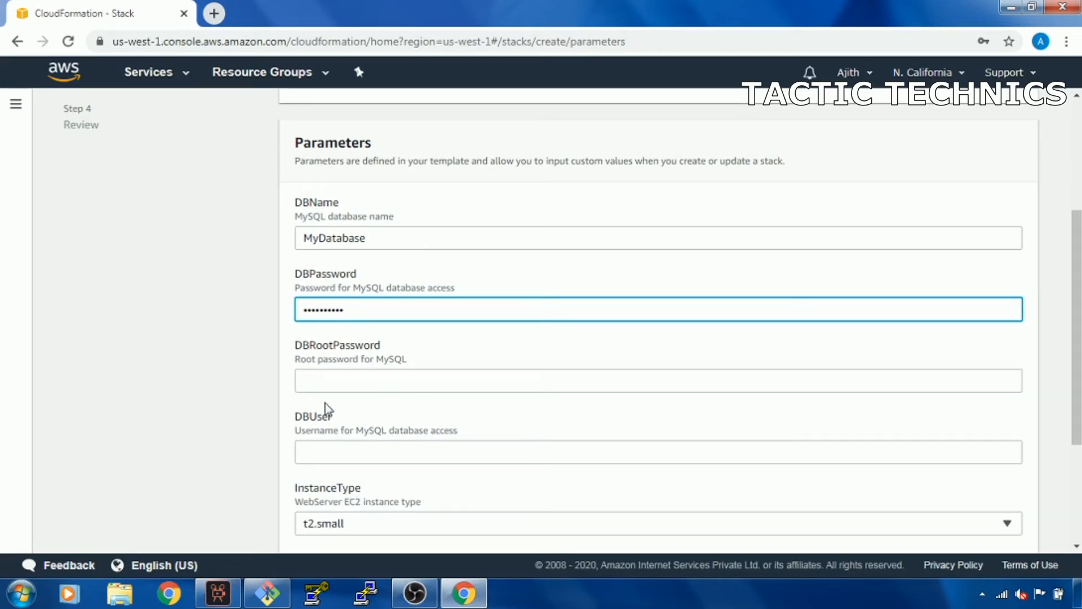
{"action": "left_click", "coordinate": [316, 380]}
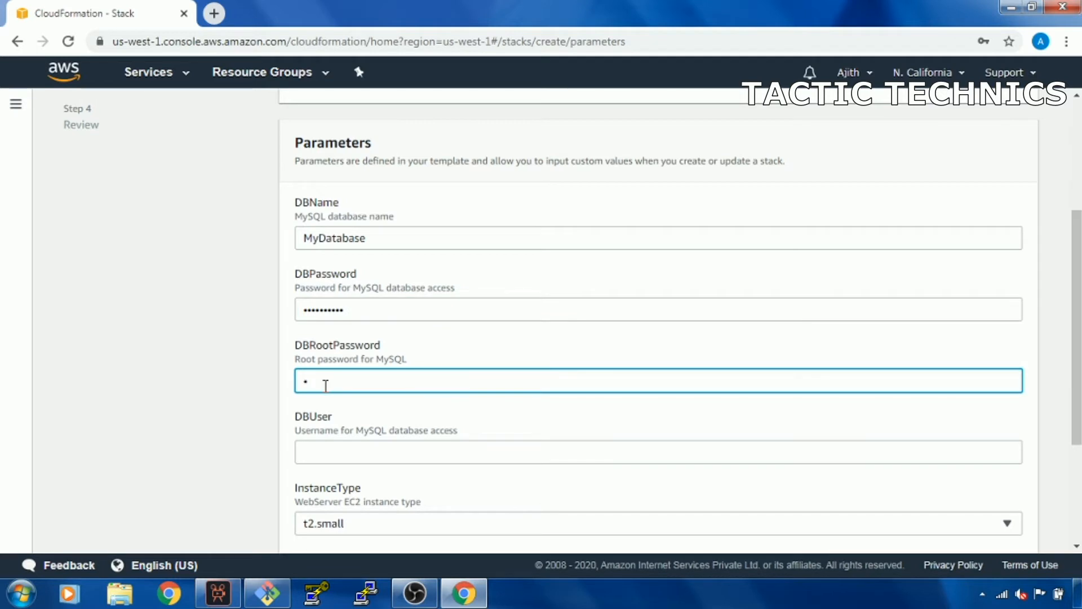
{"action": "type", "text": "••••••"}
{"action": "left_click", "coordinate": [338, 454]}
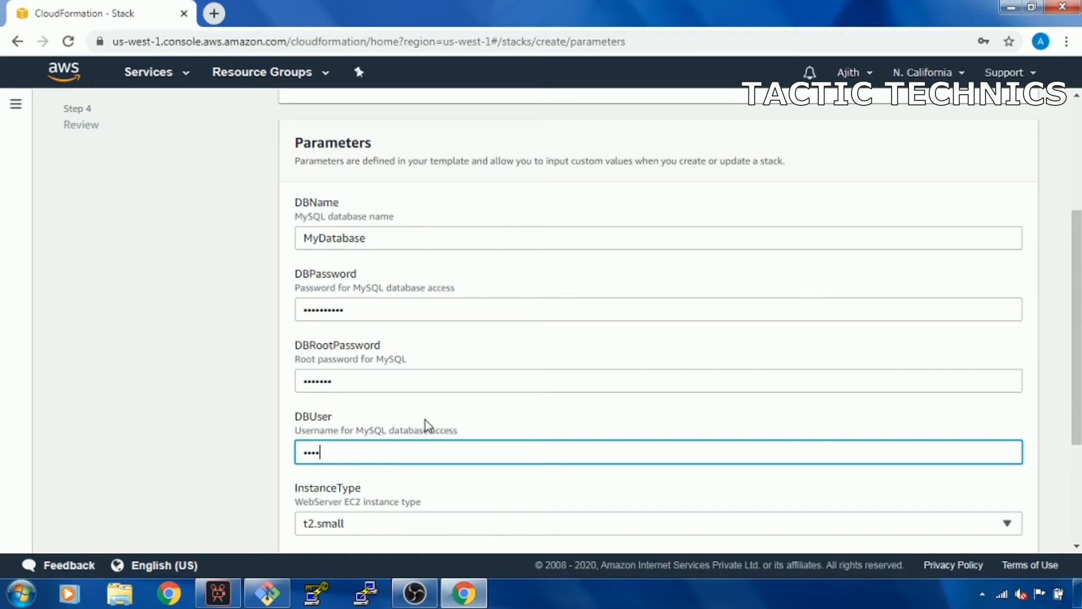
- Choose the jenkins key pair for SSH access to the instance and proceed to the stack options
{"action": "scroll", "coordinate": [426, 423], "scroll_direction": "down", "scroll_amount": 3}
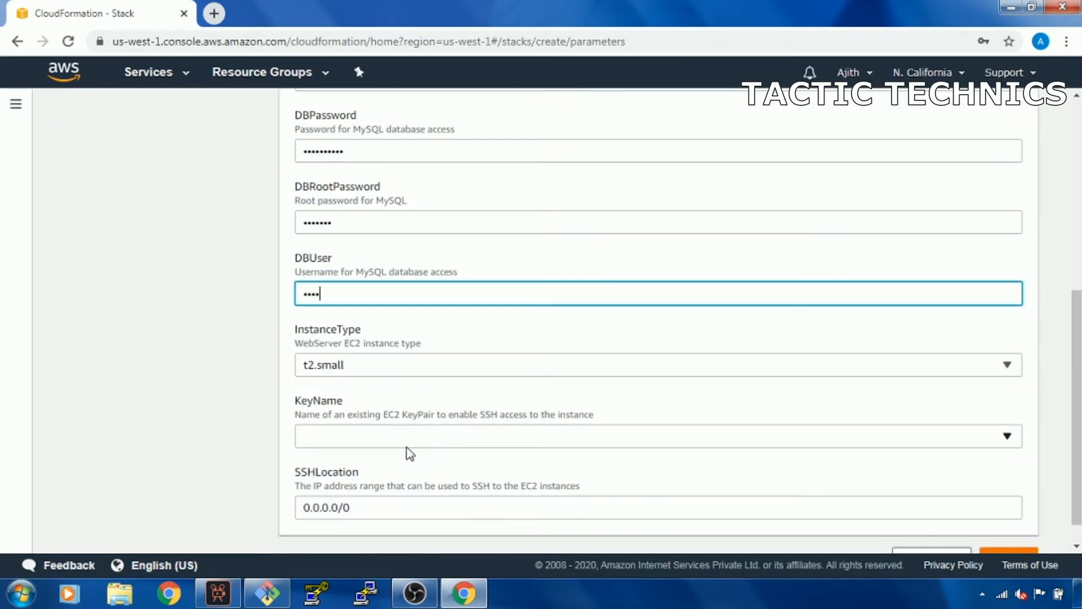
{"action": "left_click", "coordinate": [1007, 440]}
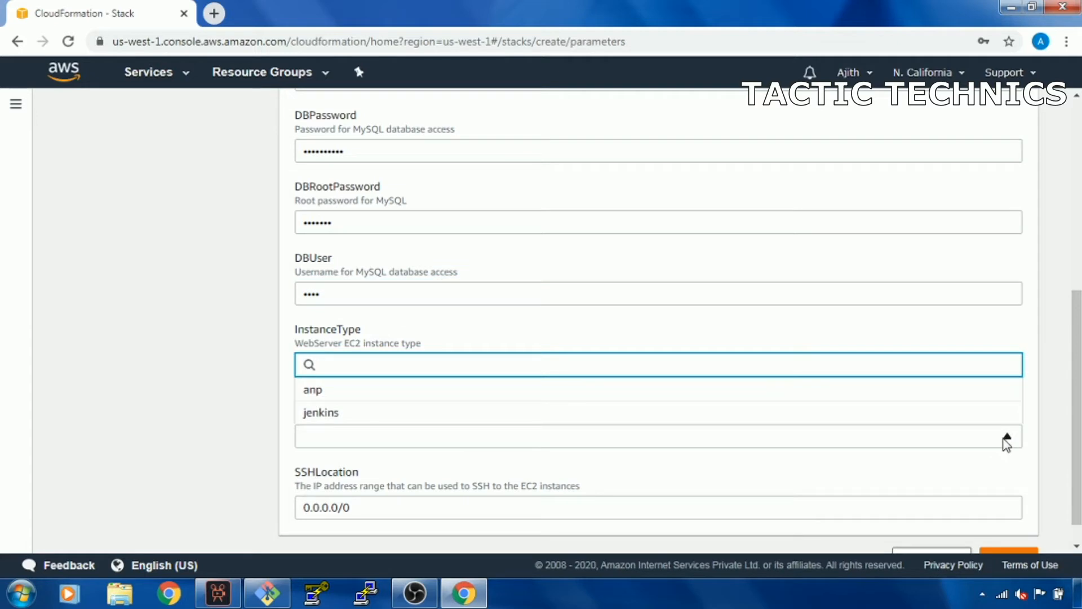
{"action": "left_click", "coordinate": [331, 414]}
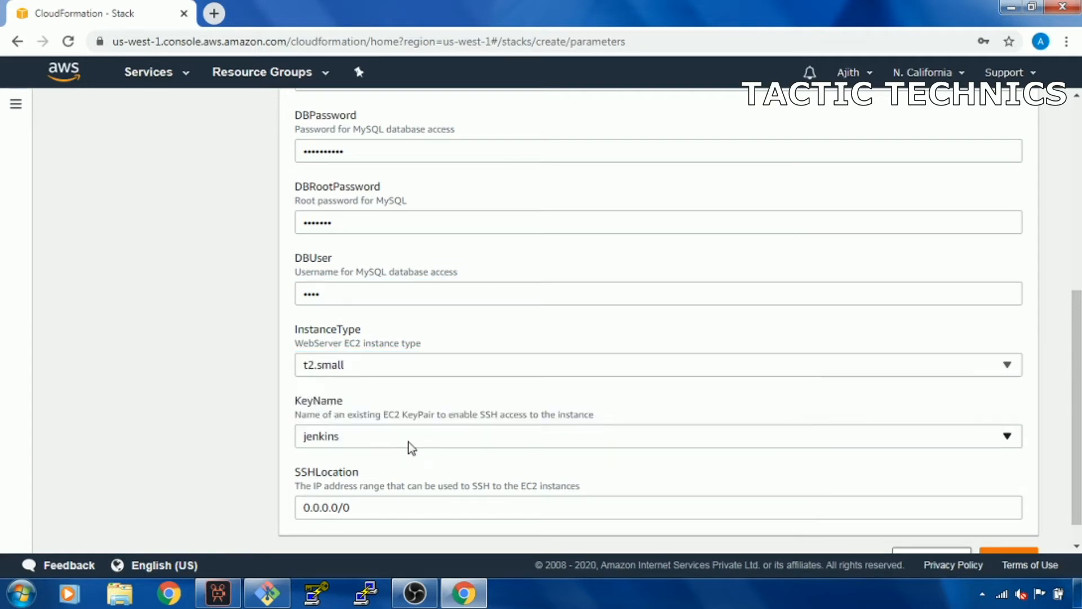
{"action": "scroll", "coordinate": [455, 445], "scroll_direction": "down", "scroll_amount": 1}
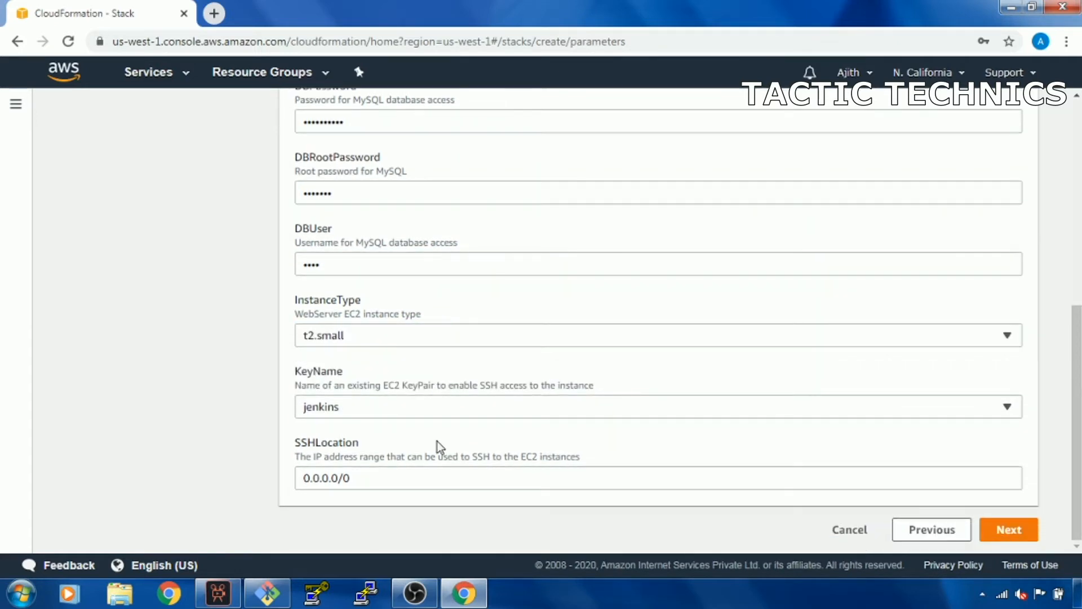
{"action": "left_click", "coordinate": [1006, 530]}
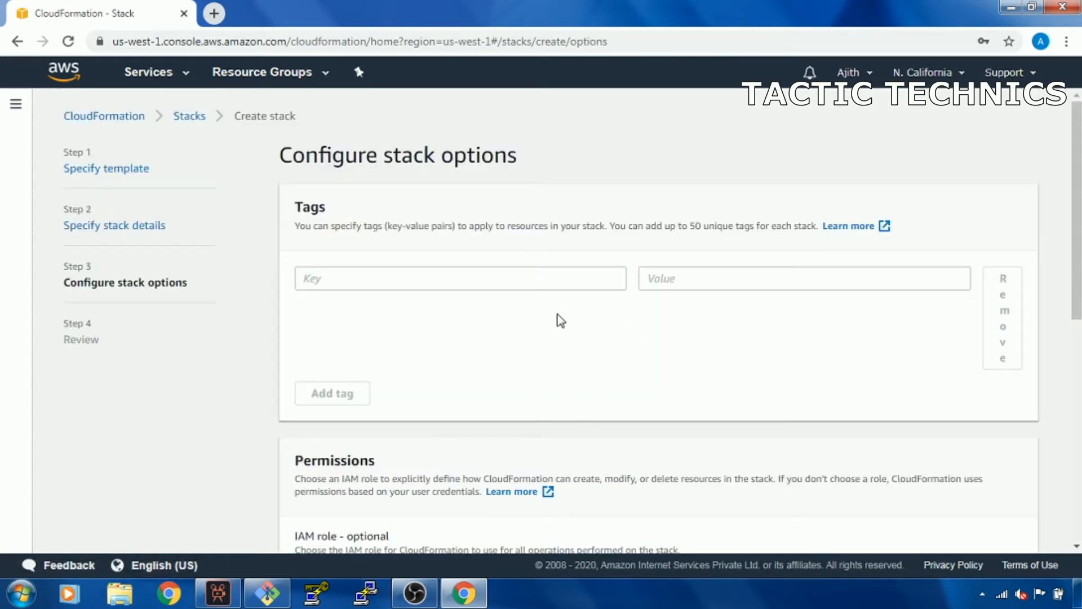
- Keep the default tags, permissions and advanced options, and proceed to the stack review
{"action": "scroll", "coordinate": [568, 364], "scroll_direction": "down", "scroll_amount": 4}
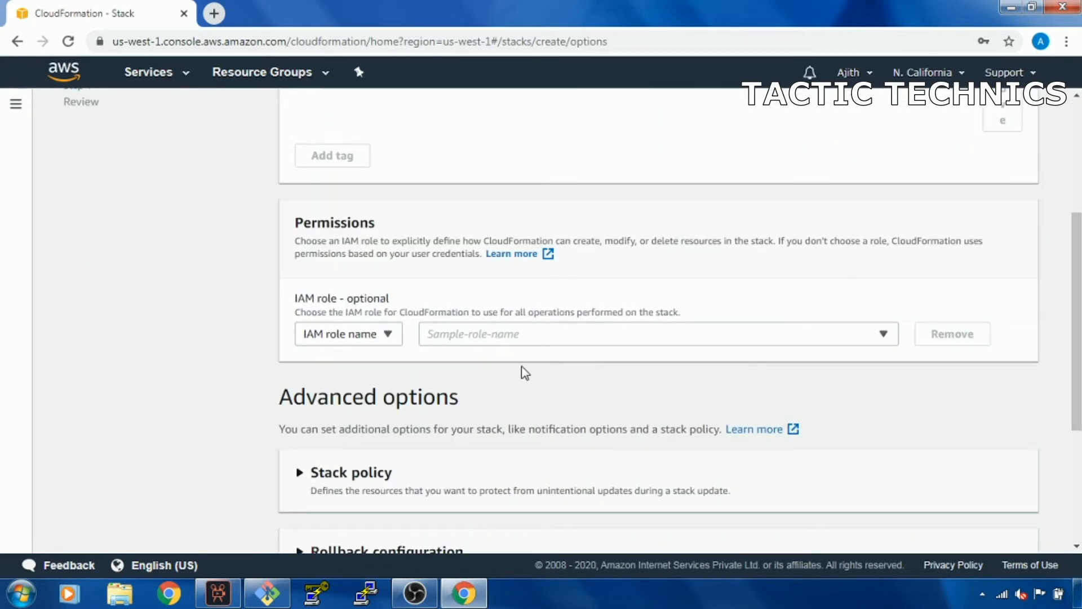
{"action": "scroll", "coordinate": [553, 380], "scroll_direction": "down", "scroll_amount": 2}
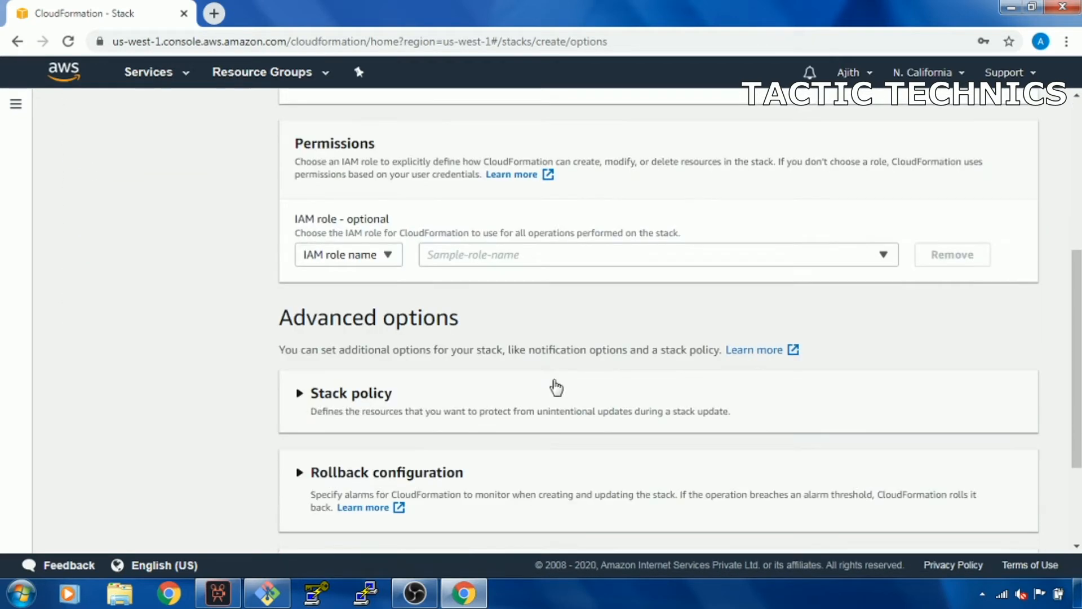
{"action": "scroll", "coordinate": [536, 372], "scroll_direction": "down", "scroll_amount": 3}
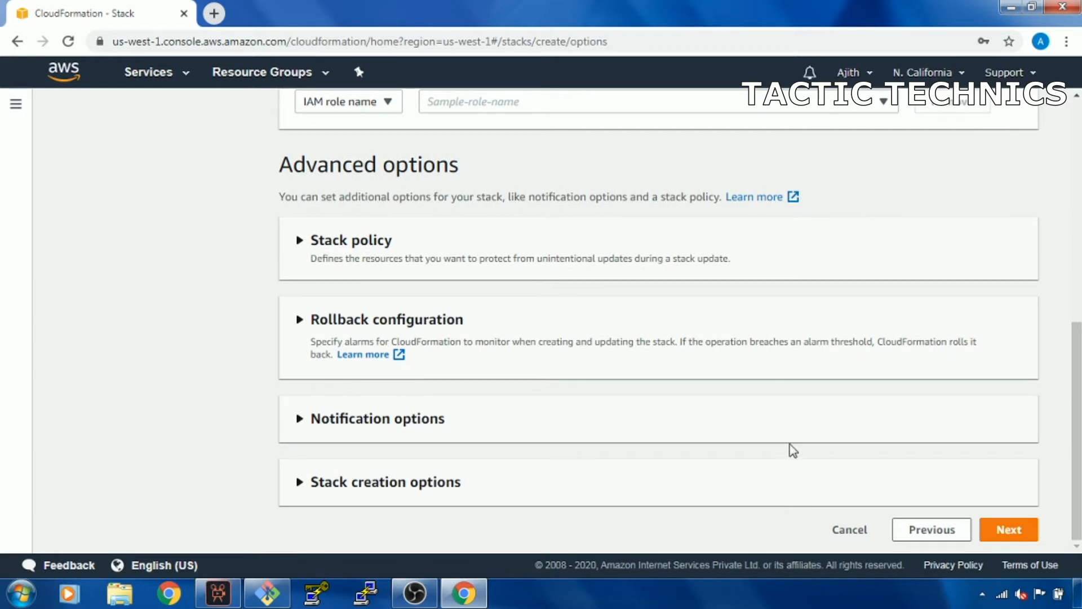
{"action": "left_click", "coordinate": [1008, 531]}
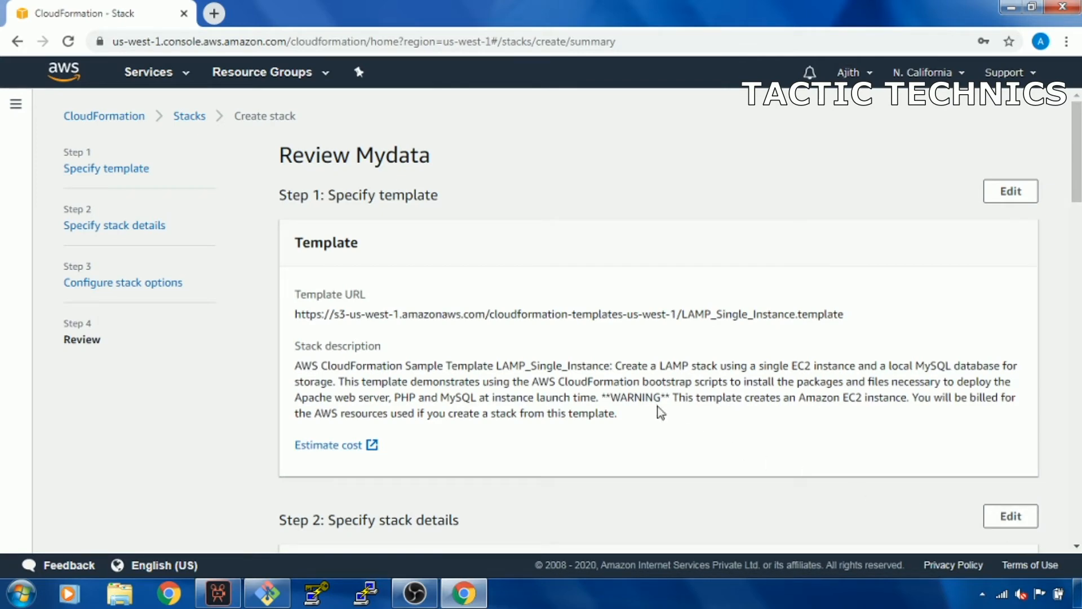
- Review the template, parameters and options of the Mydata stack, and create the stack
{"action": "left_click_drag", "start_coordinate": [1078, 178], "coordinate": [1077, 283]}
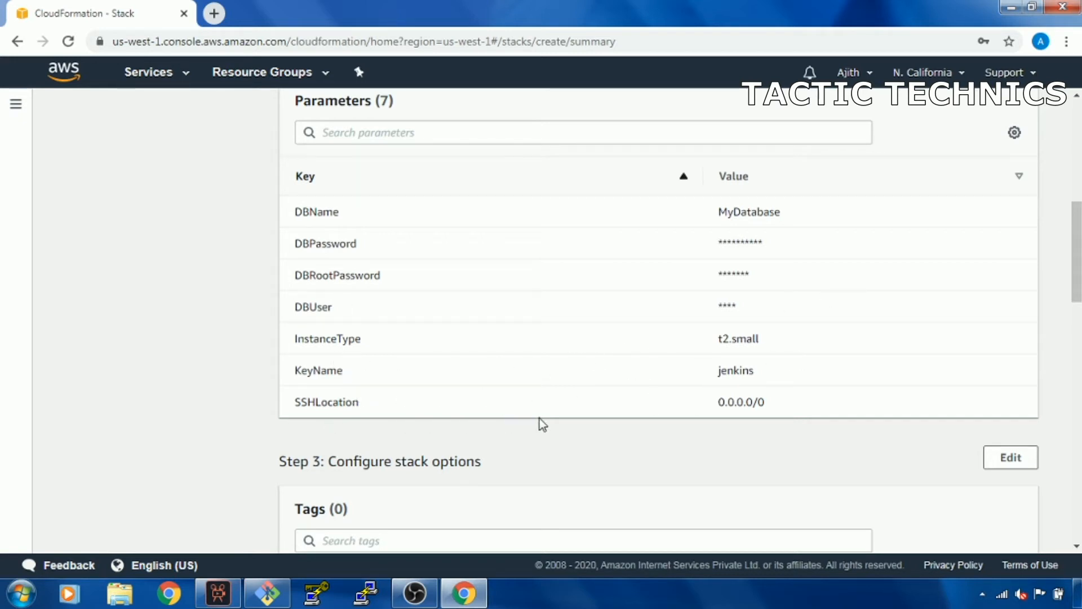
{"action": "left_click_drag", "start_coordinate": [1080, 292], "coordinate": [1077, 361]}
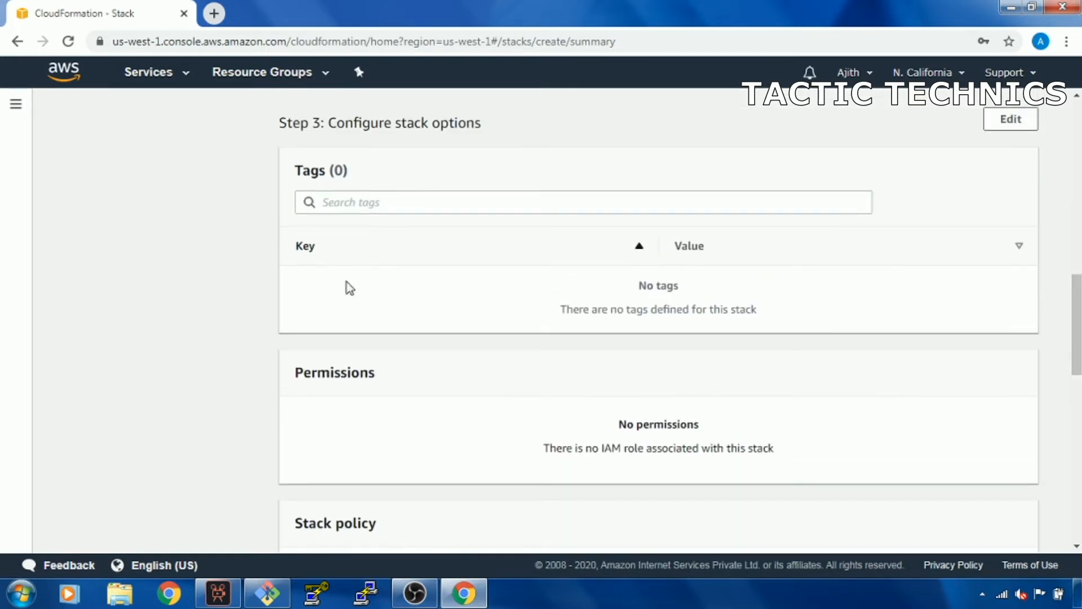
{"action": "left_click_drag", "start_coordinate": [1079, 352], "coordinate": [1056, 413]}
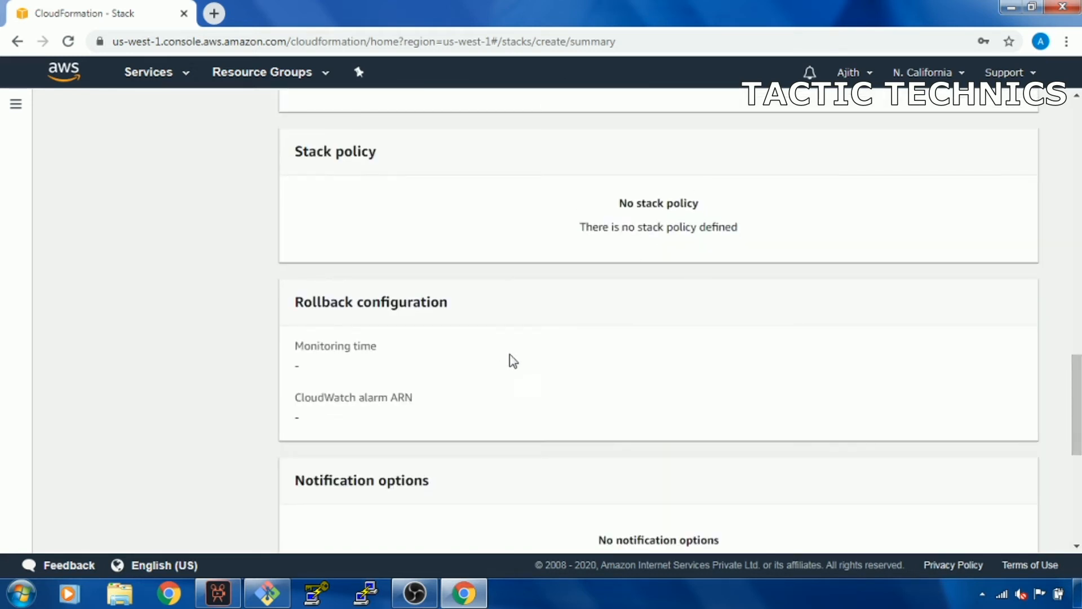
{"action": "left_click_drag", "start_coordinate": [1077, 443], "coordinate": [1078, 497]}
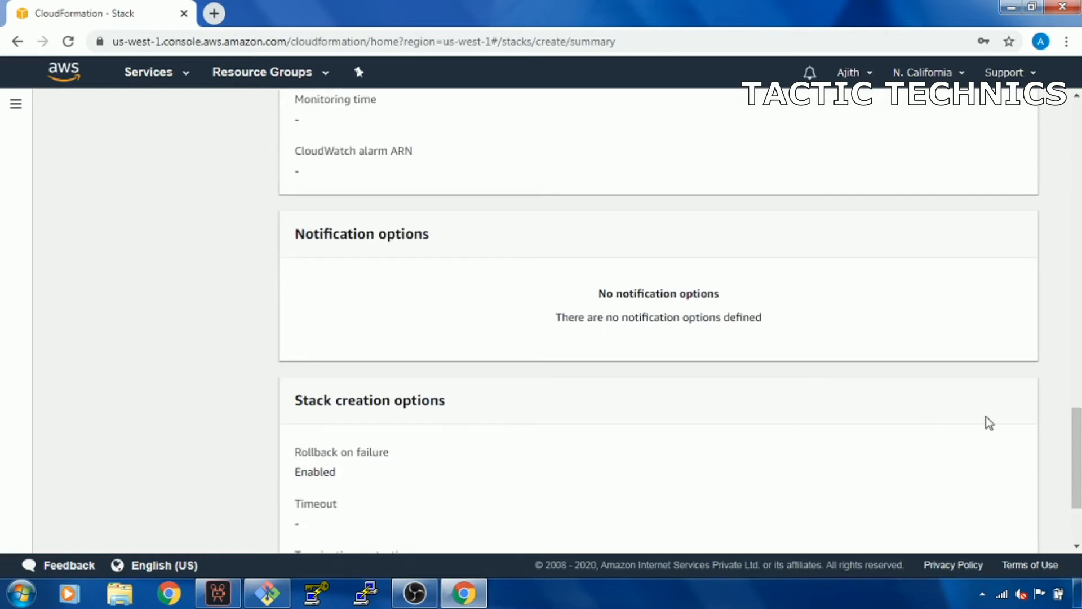
{"action": "left_click_drag", "start_coordinate": [1079, 467], "coordinate": [1080, 502]}
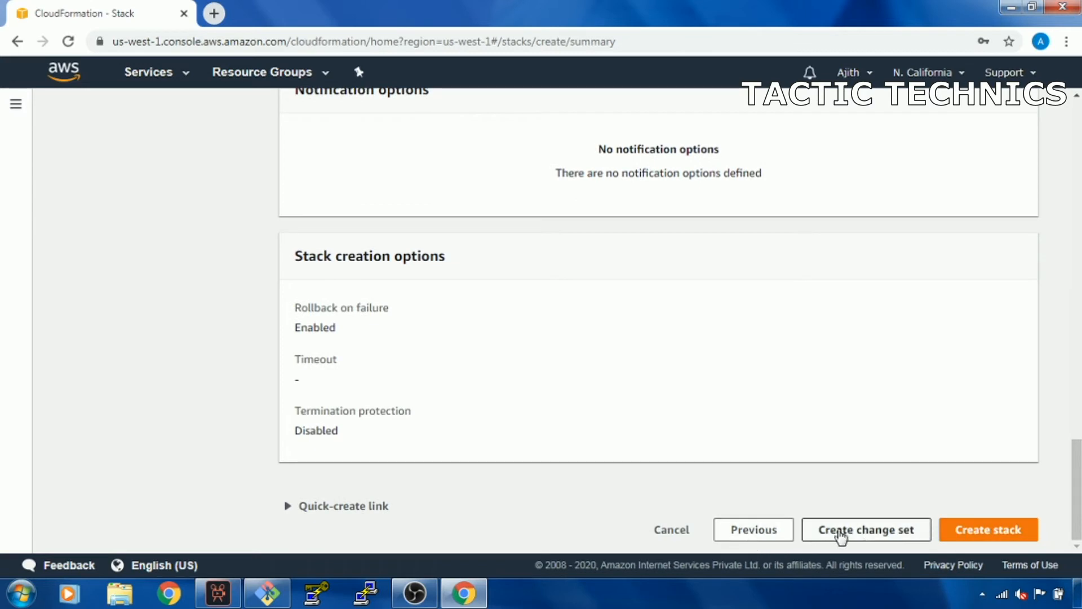
{"action": "left_click", "coordinate": [969, 533]}
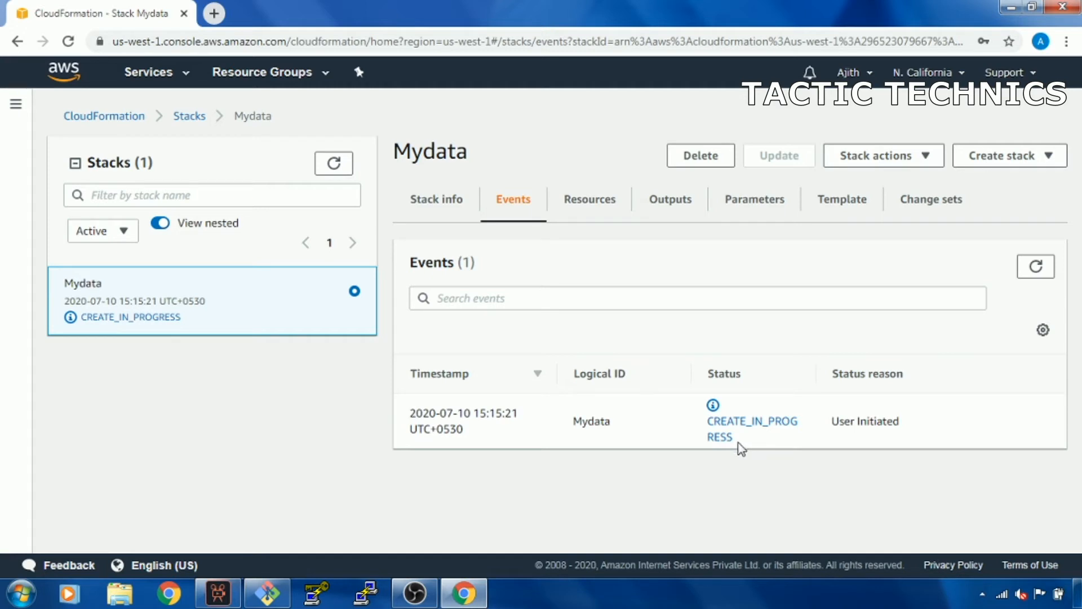
- Examine the Mydata stack's general information, including its overview, tags, policy, rollback and notification sections
{"action": "left_click", "coordinate": [435, 204]}
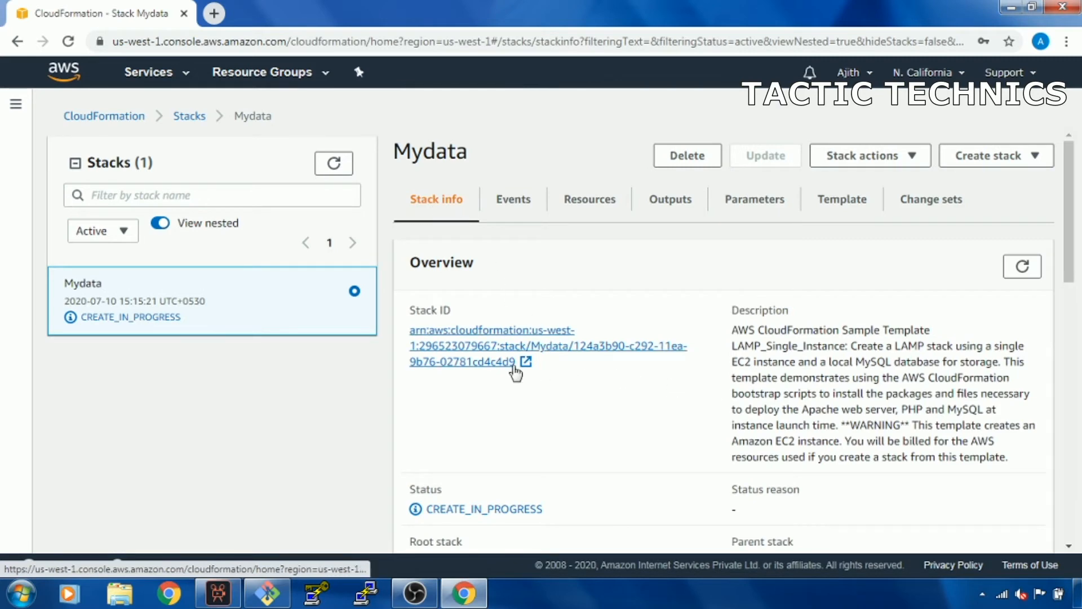
{"action": "scroll", "coordinate": [834, 401], "scroll_direction": "down", "scroll_amount": 3}
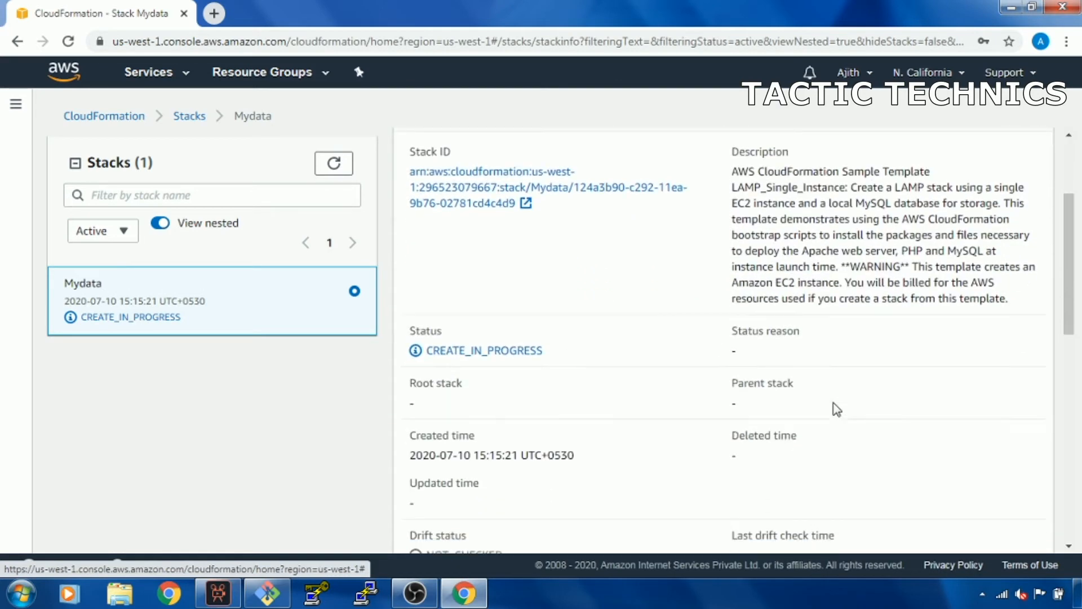
{"action": "scroll", "coordinate": [703, 435], "scroll_direction": "down", "scroll_amount": 4}
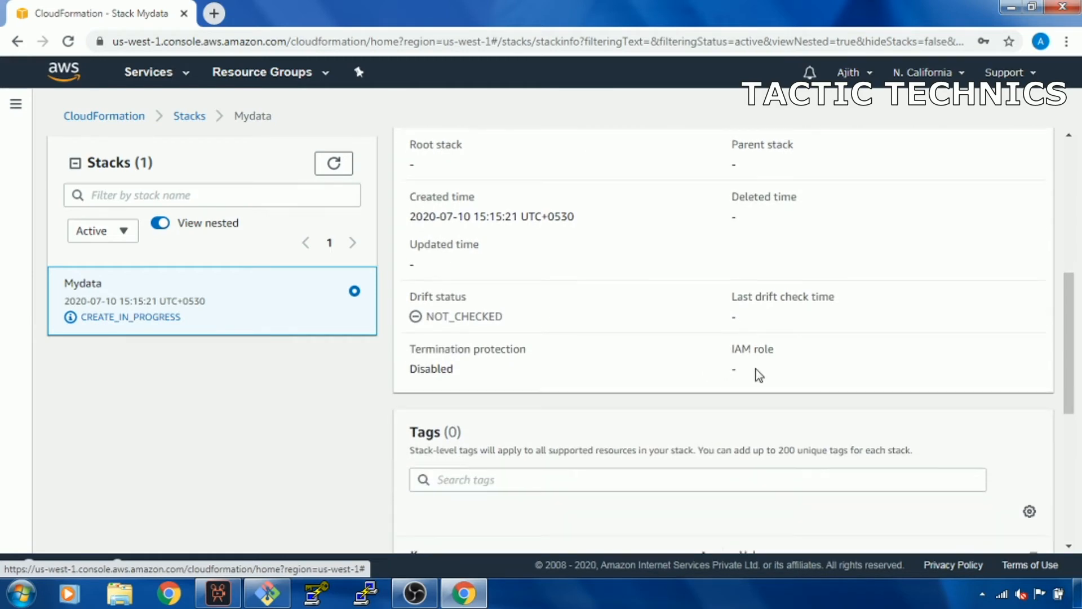
{"action": "scroll", "coordinate": [756, 374], "scroll_direction": "down", "scroll_amount": 5}
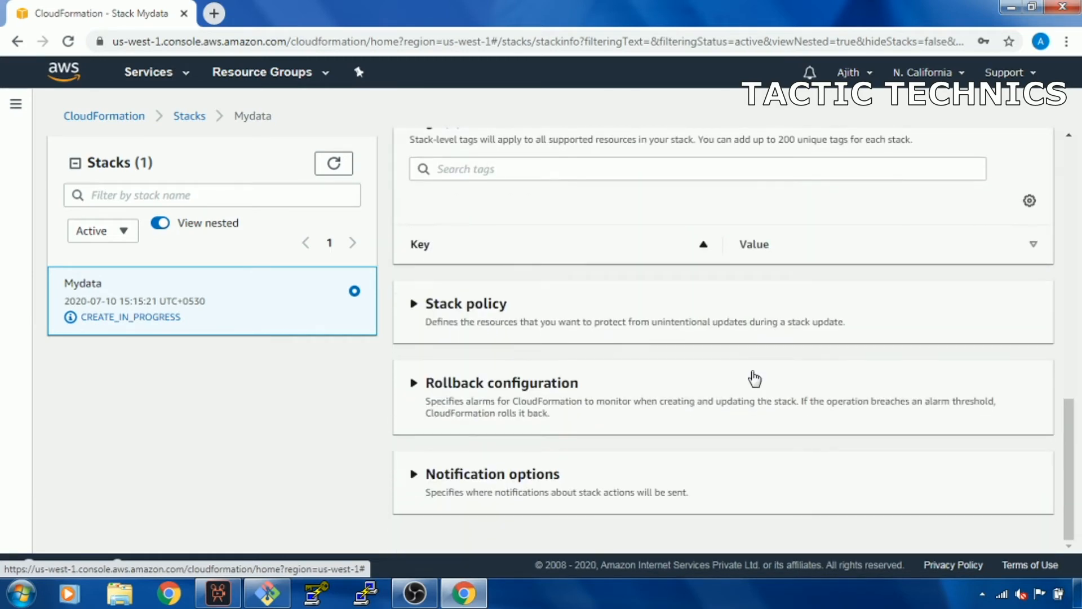
{"action": "scroll", "coordinate": [754, 375], "scroll_direction": "up", "scroll_amount": 6}
{"action": "scroll", "coordinate": [756, 377], "scroll_direction": "up", "scroll_amount": 2}
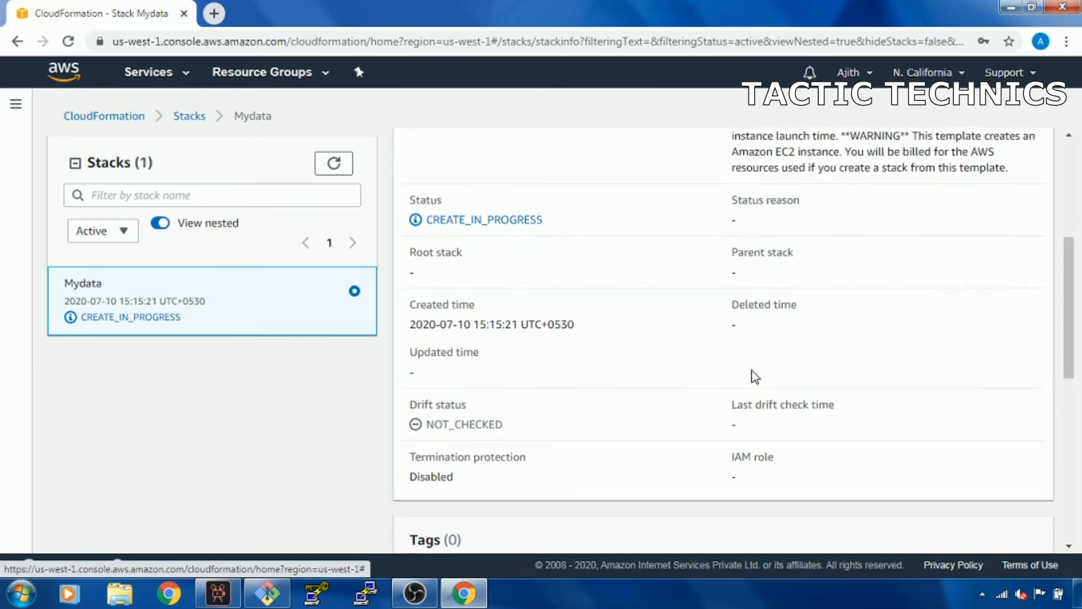
- Keep the Mydata stack page open and show the EC2 running instances in a second browser tab
{"action": "scroll", "coordinate": [583, 328], "scroll_direction": "up", "scroll_amount": 3}
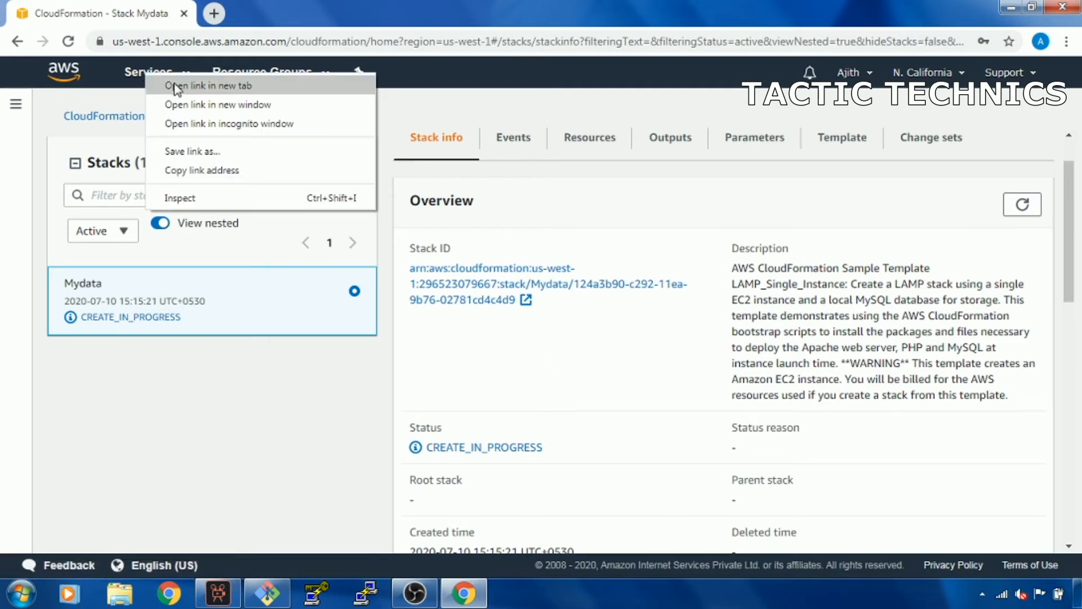
{"action": "left_click", "coordinate": [169, 85]}
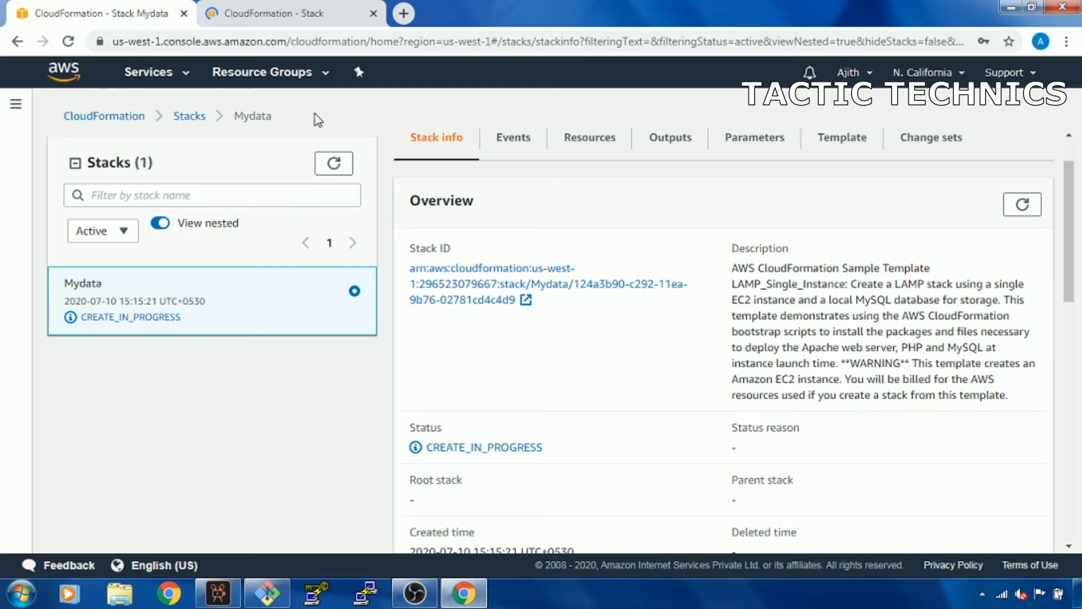
{"action": "left_click", "coordinate": [286, 7]}
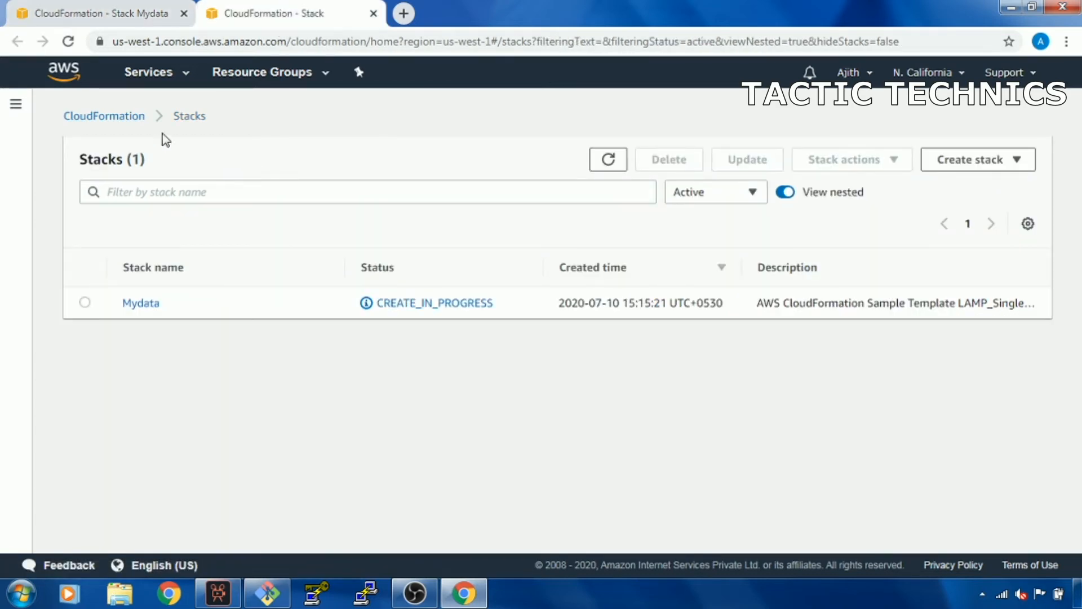
{"action": "left_click", "coordinate": [185, 77]}
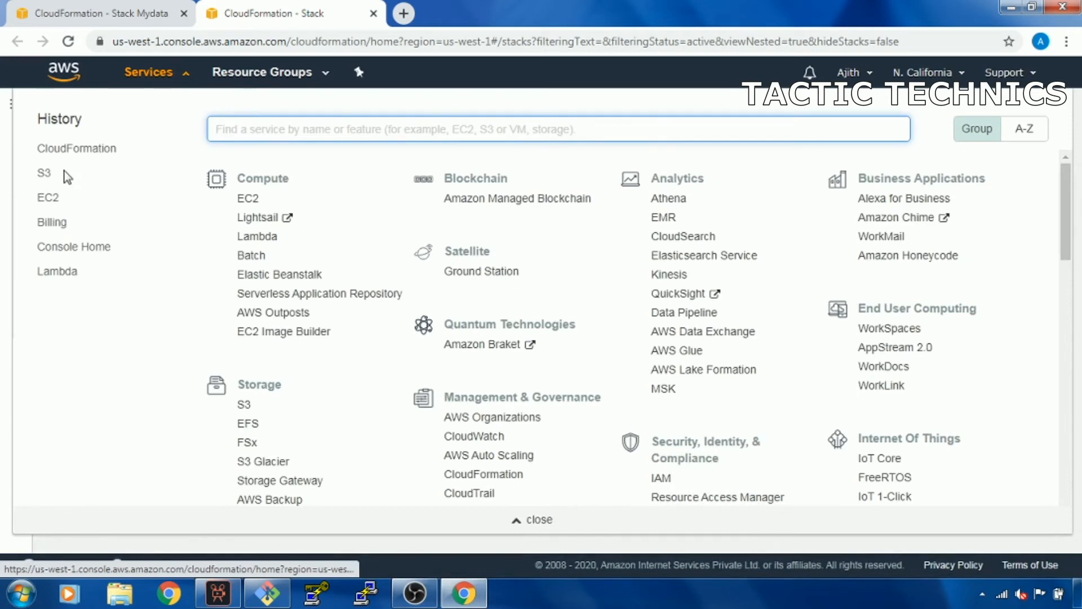
{"action": "left_click", "coordinate": [51, 203]}
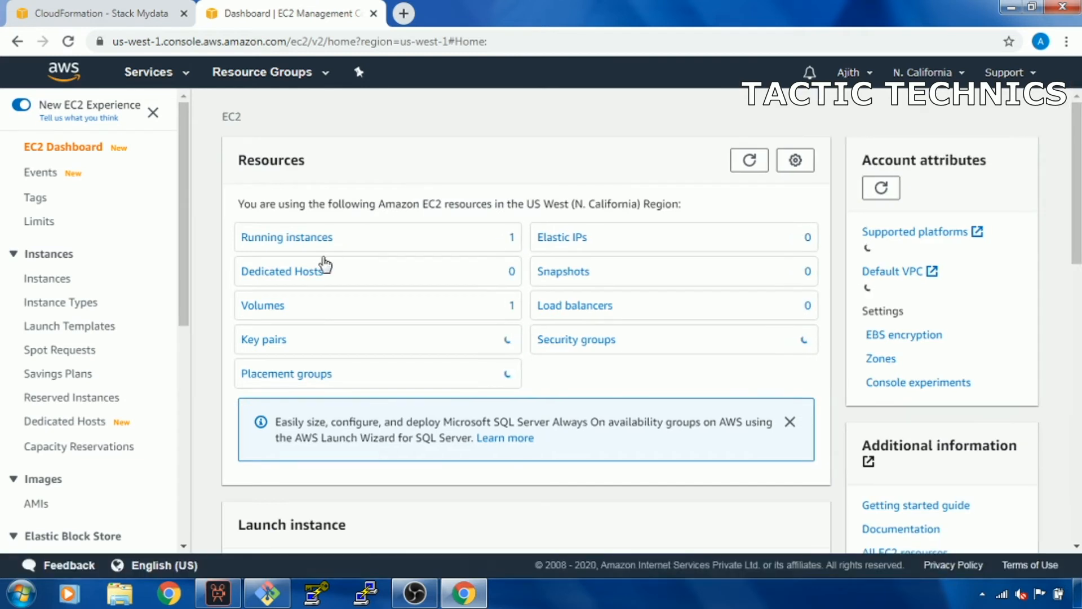
{"action": "left_click", "coordinate": [314, 238]}
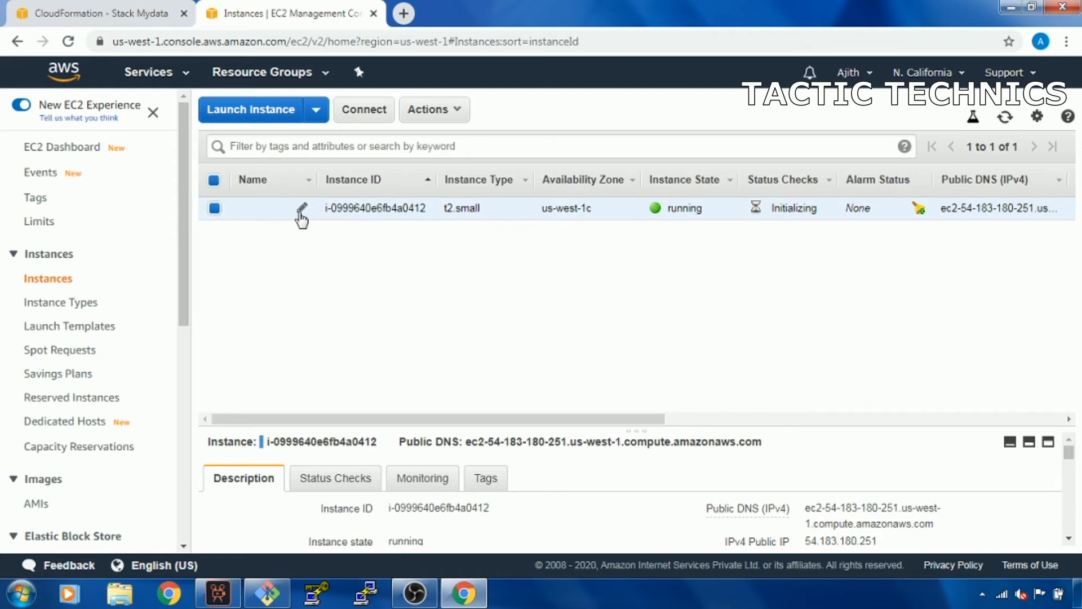
- Name the running t2.small instance LAMP Server
{"action": "left_click", "coordinate": [301, 209]}
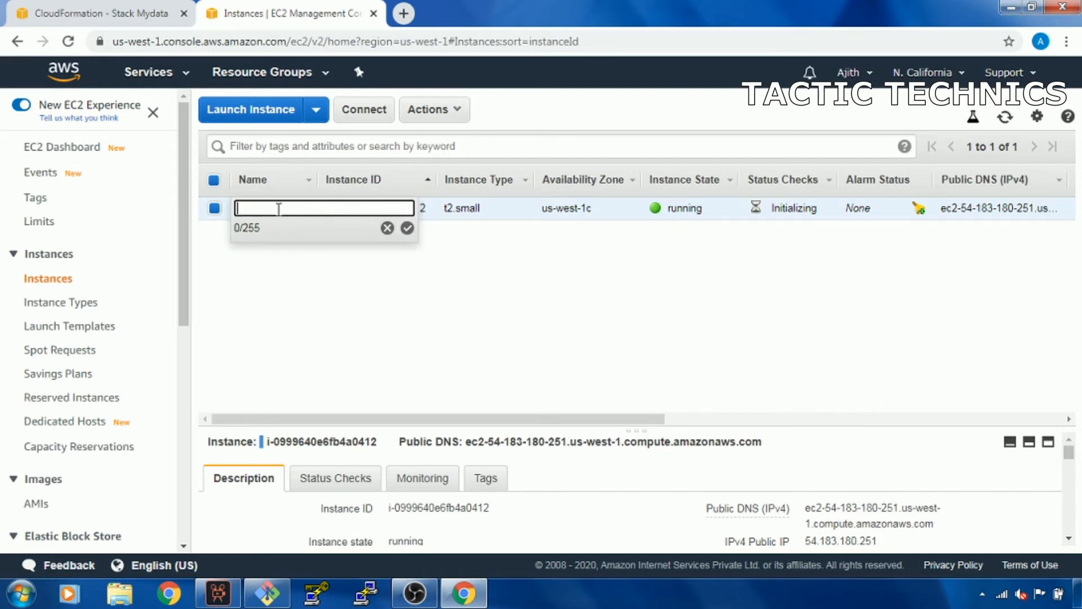
{"action": "type", "text": "4a"}
{"action": "key", "text": "BackSpace"}
{"action": "type", "text": "AMP Server"}
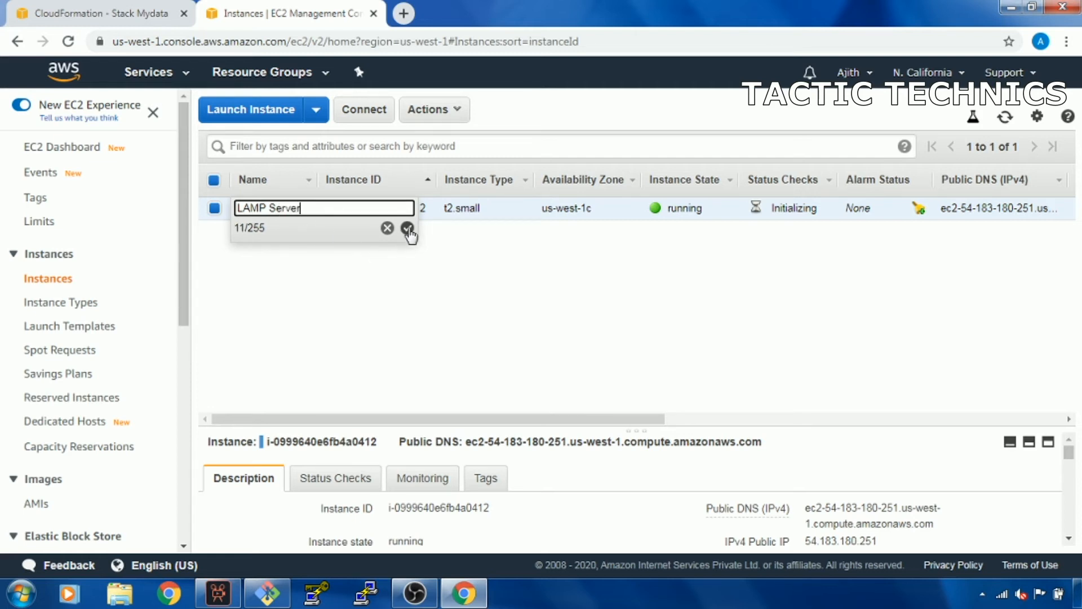
{"action": "left_click", "coordinate": [407, 228]}
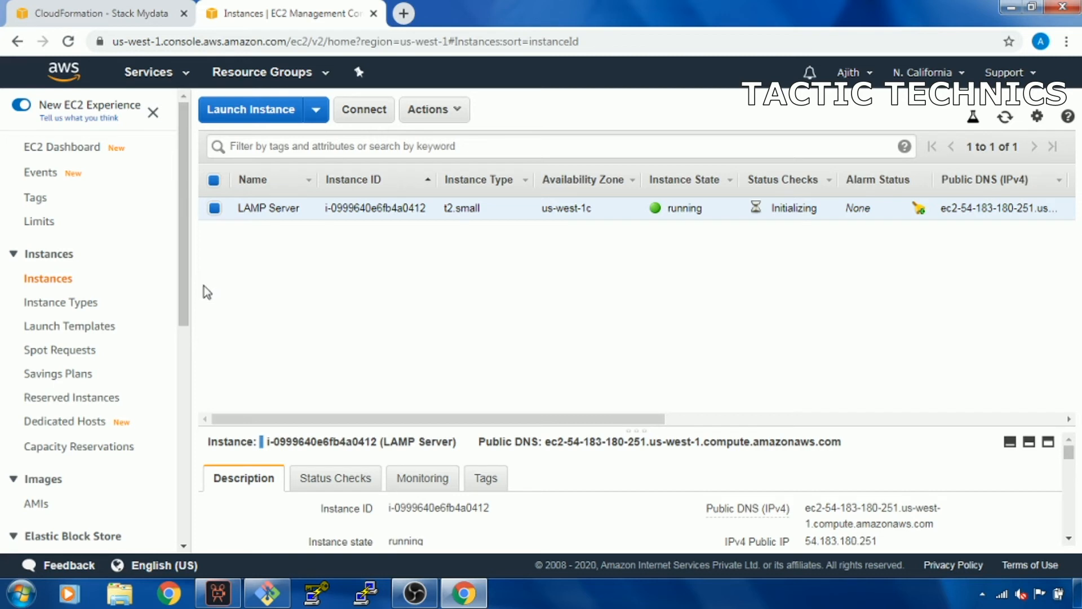
- Look through the LAMP Server instance's description and highlight its IPv4 public IP
{"action": "scroll", "coordinate": [186, 285], "scroll_direction": "down", "scroll_amount": 4}
{"action": "scroll", "coordinate": [192, 279], "scroll_direction": "up", "scroll_amount": 4}
{"action": "left_click", "coordinate": [889, 543]}
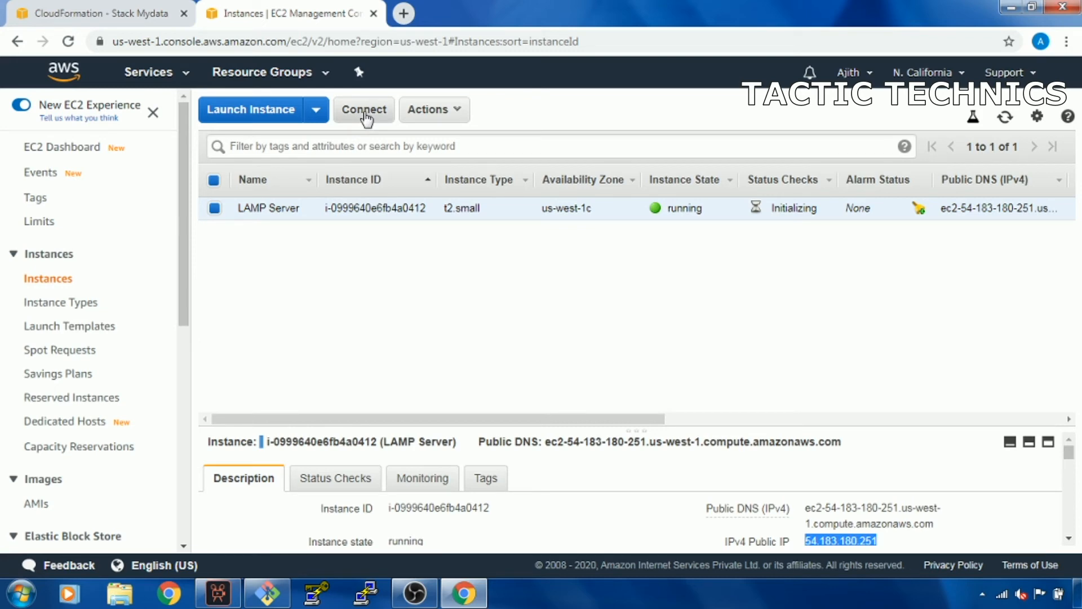
- Copy the chmod 400 jenkins.pem command from the LAMP Server connection instructions and run it in the Git Bash terminal
{"action": "left_click", "coordinate": [366, 113]}
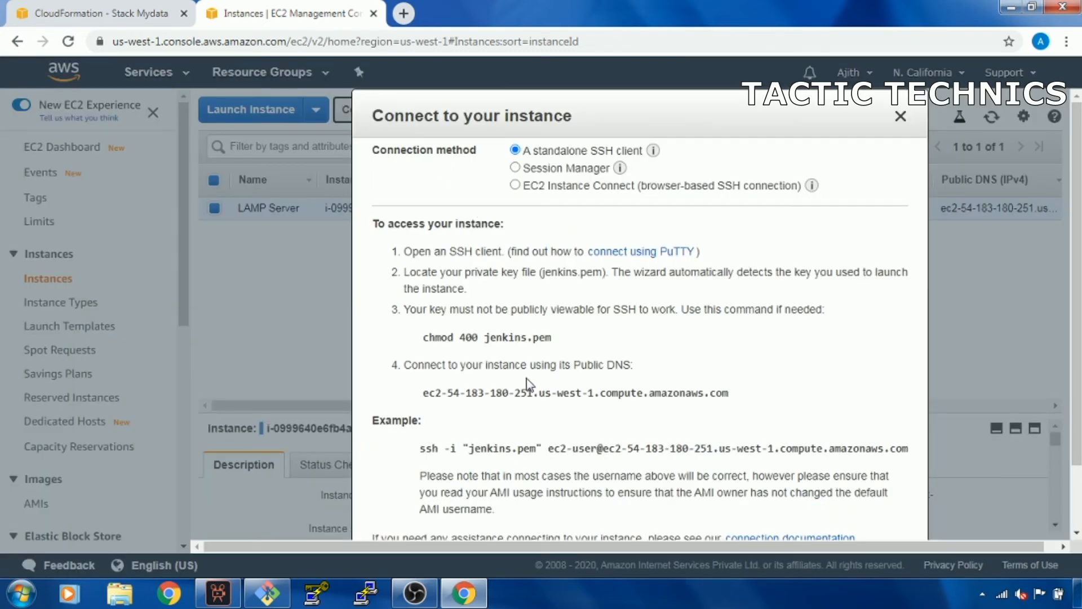
{"action": "triple_click", "coordinate": [440, 338]}
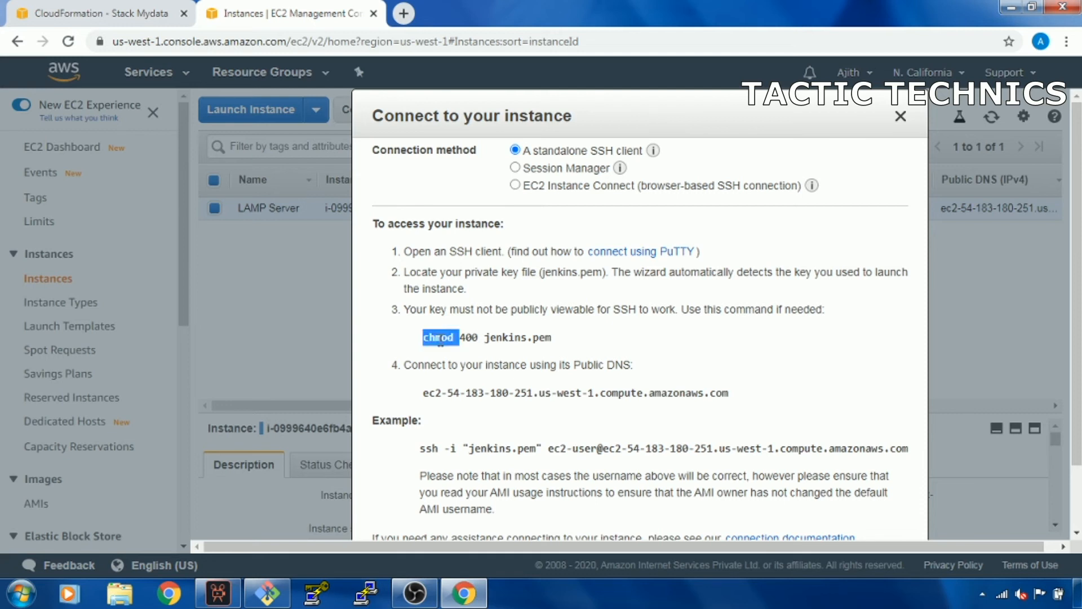
{"action": "right_click", "coordinate": [440, 341]}
{"action": "left_click", "coordinate": [470, 353]}
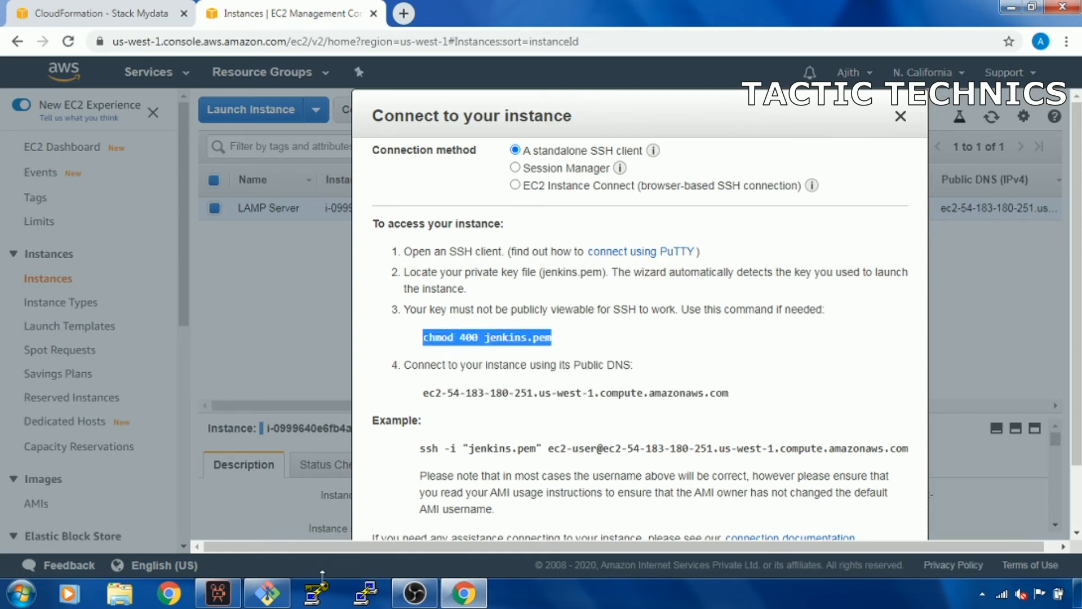
{"action": "left_click", "coordinate": [268, 597]}
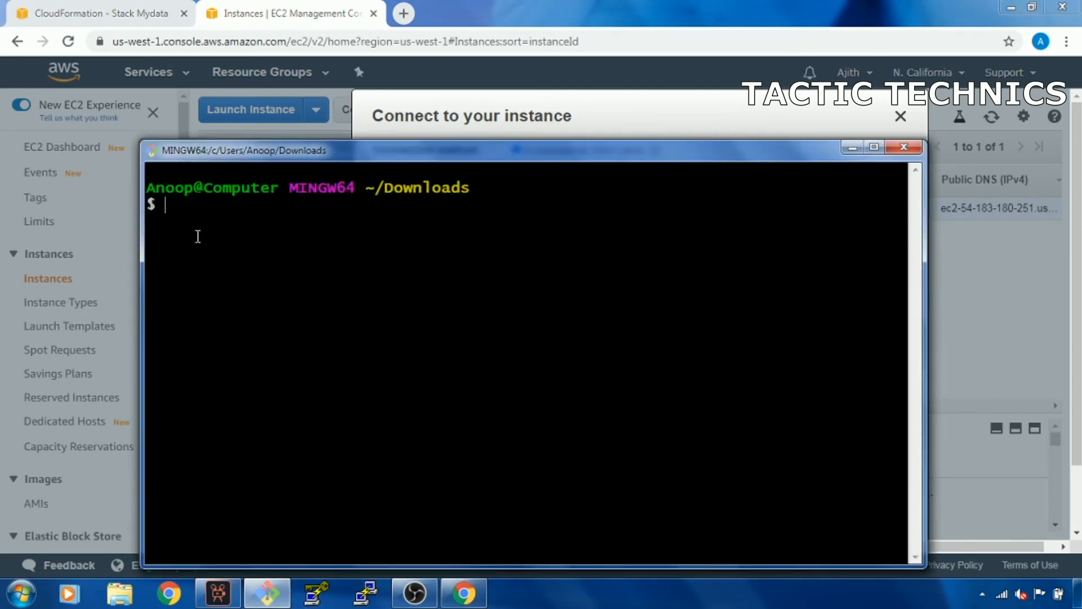
{"action": "right_click", "coordinate": [198, 232]}
{"action": "left_click", "coordinate": [234, 282]}
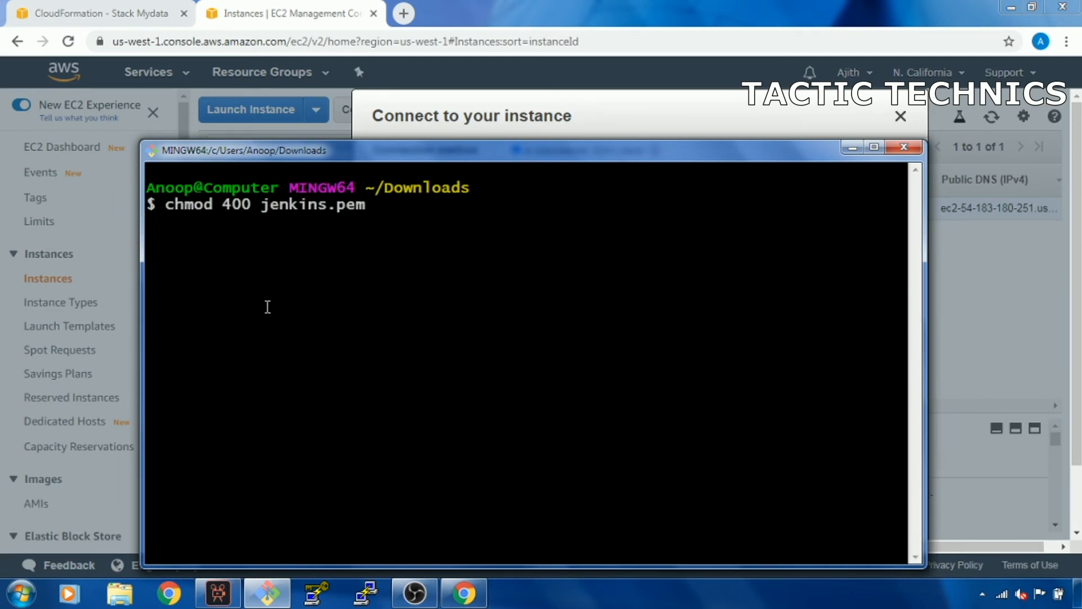
{"action": "key", "text": "Return"}
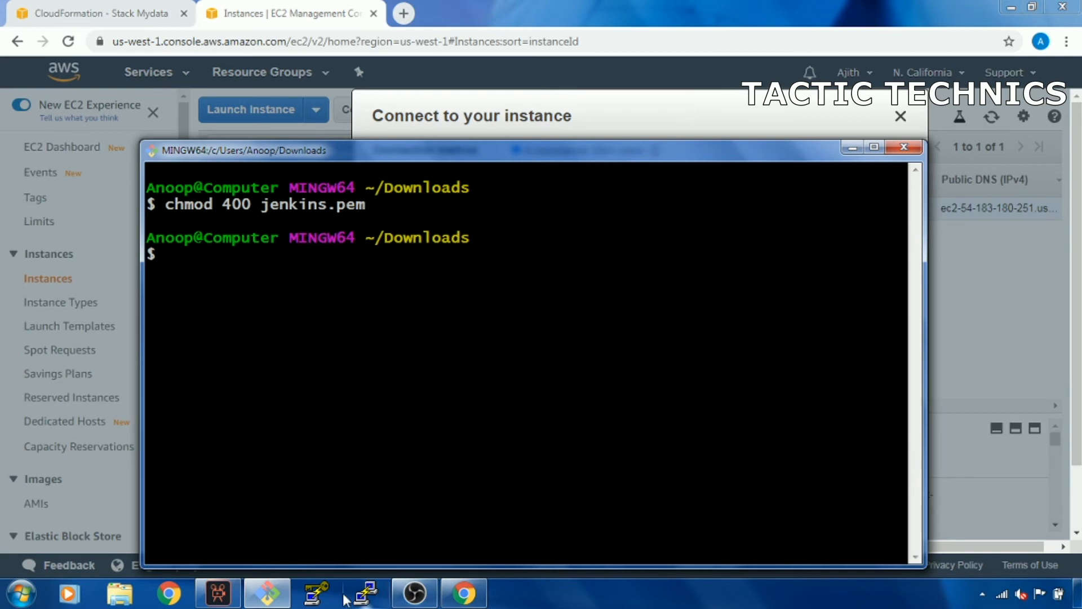
- Copy the example ssh command for jenkins.pem from the connection instructions, run it in Git Bash and accept the host with yes
{"action": "left_click", "coordinate": [464, 593]}
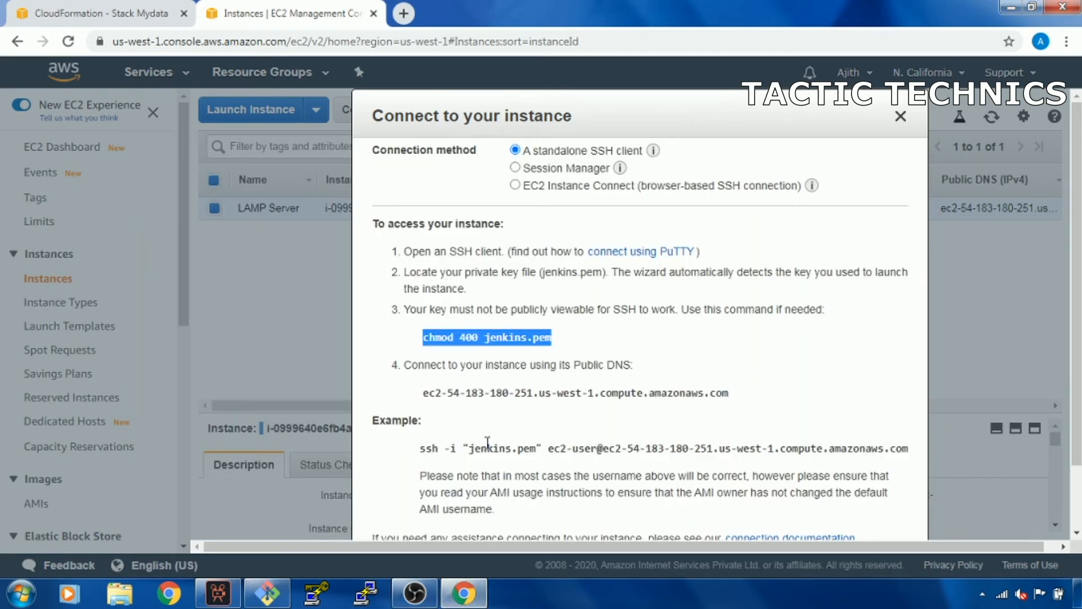
{"action": "triple_click", "coordinate": [474, 447]}
{"action": "right_click", "coordinate": [486, 449]}
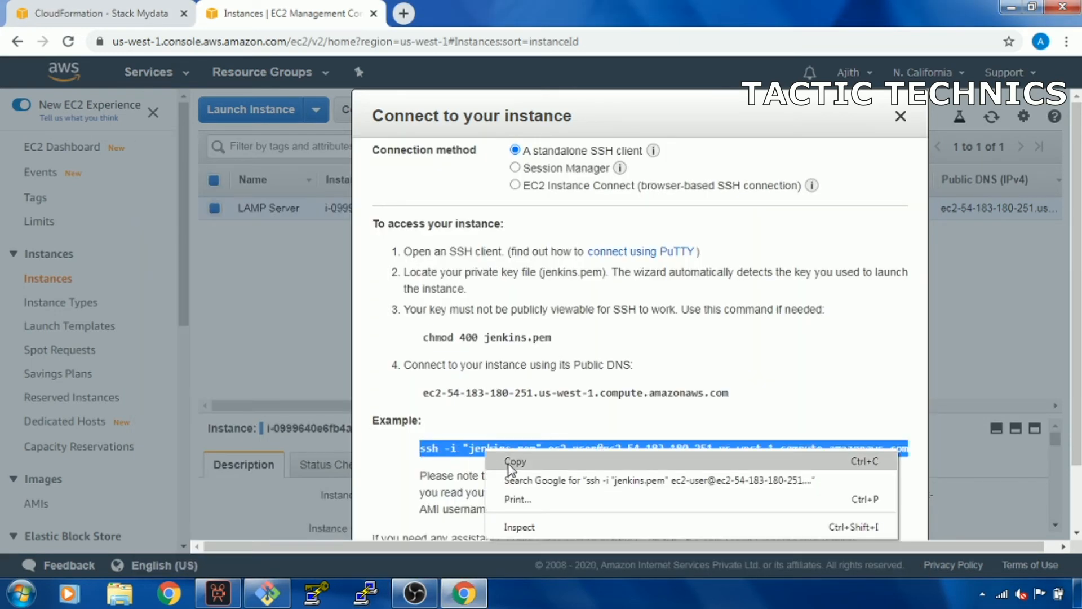
{"action": "left_click", "coordinate": [510, 463]}
{"action": "left_click", "coordinate": [267, 593]}
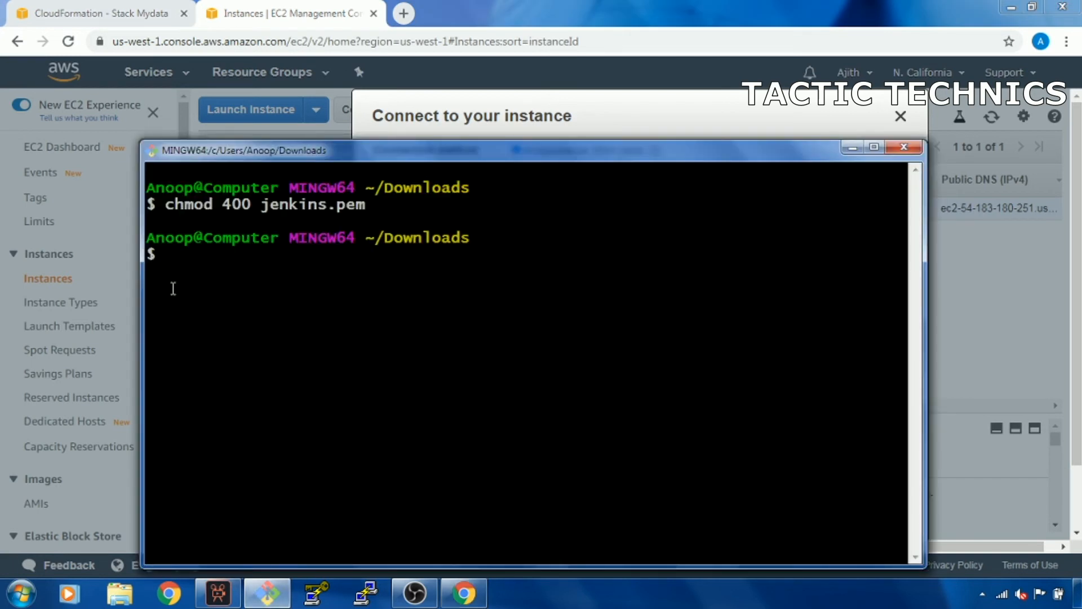
{"action": "right_click", "coordinate": [177, 265]}
{"action": "left_click", "coordinate": [230, 322]}
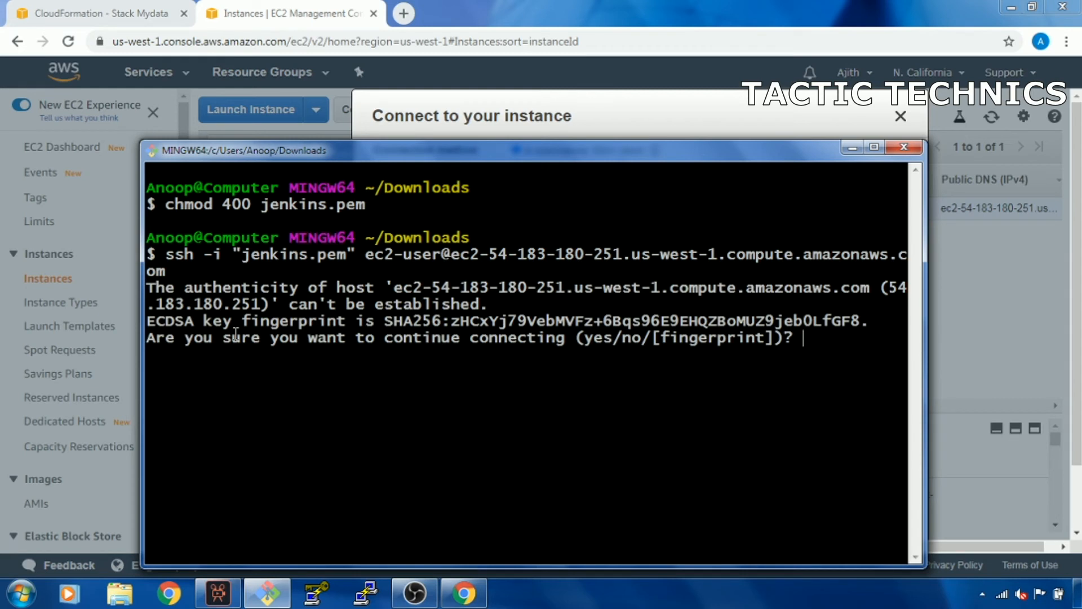
{"action": "type", "text": "yes"}
{"action": "key", "text": "Return"}
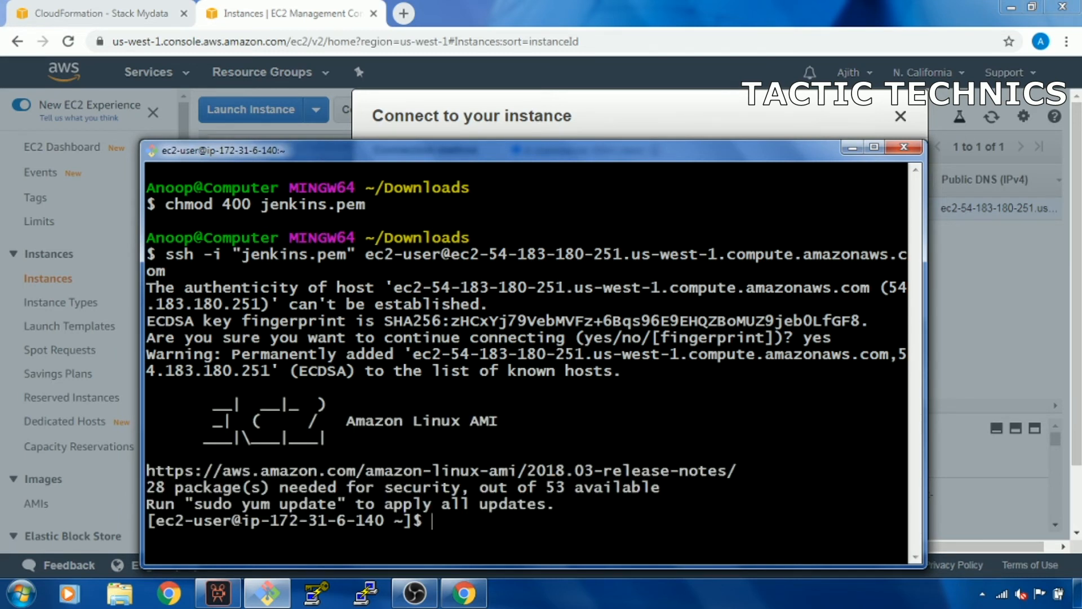
- Switch to the root user with sudo su and go to its home directory with cd
{"action": "type", "text": "sudo su"}
{"action": "key", "text": "Return"}
{"action": "type", "text": "cd"}
{"action": "key", "text": "Return"}
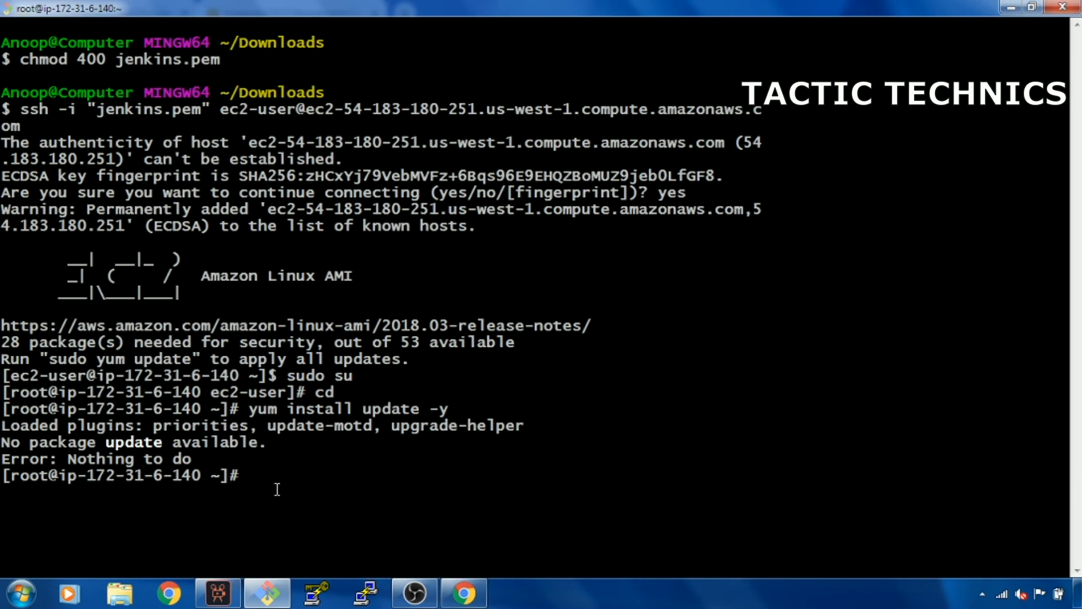
- List the installed Apache packages with rpm -qa|grep -i httpd
{"action": "type", "text": "rpm -qa|gre"}
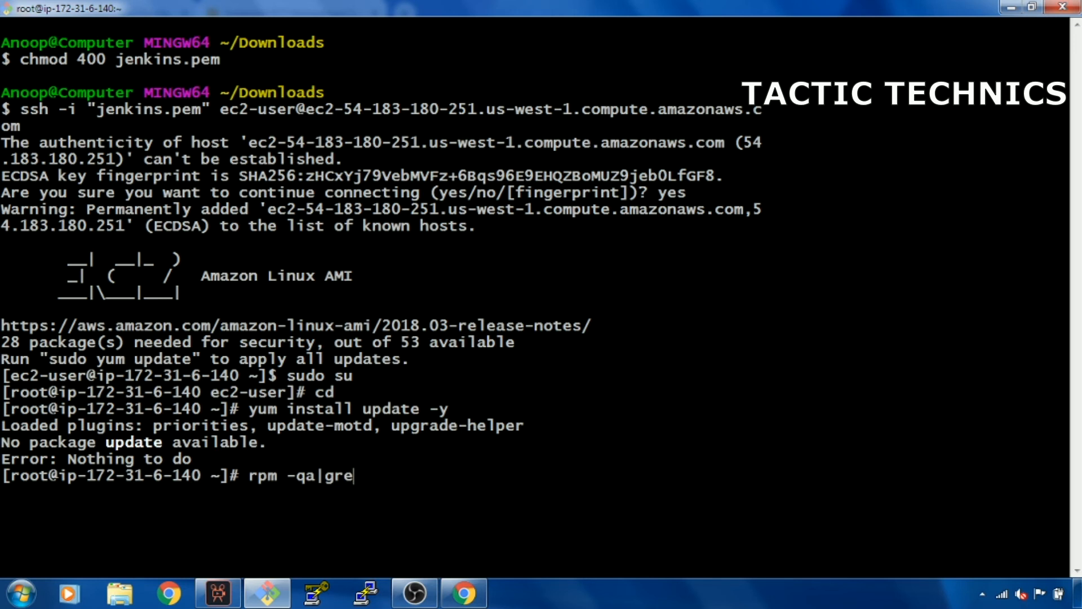
{"action": "type", "text": "p -i httpd"}
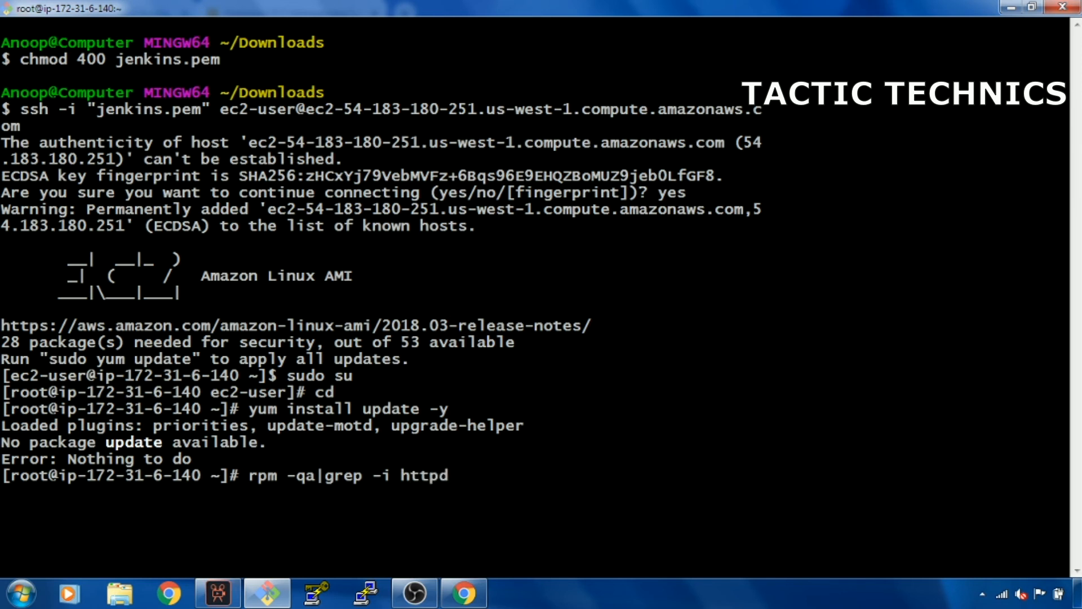
{"action": "key", "text": "Return"}
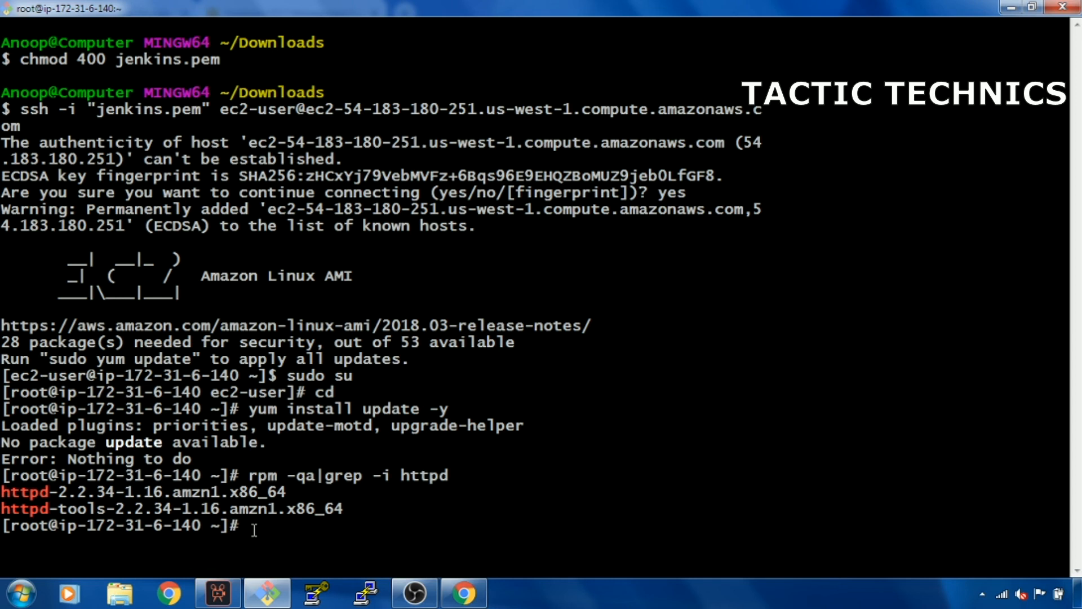
- List the installed PHP packages with rpm -qa|grep -i php
{"action": "key", "text": "Up"}
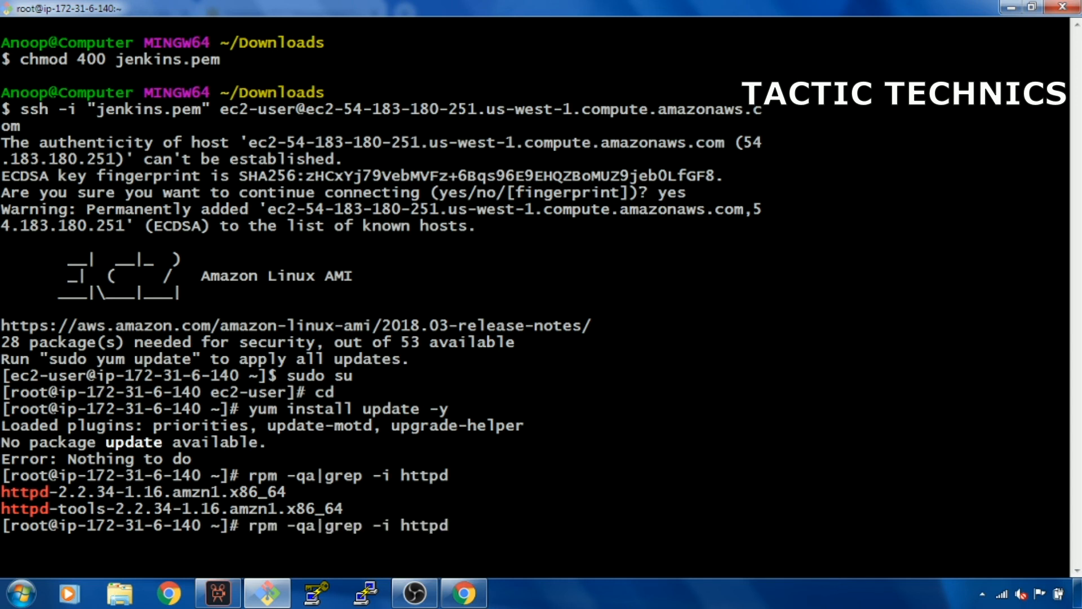
{"action": "key", "text": "BackSpace"}
{"action": "key", "text": "BackSpace"}
{"action": "key", "text": "BackSpace"}
{"action": "key", "text": "BackSpace"}
{"action": "key", "text": "BackSpace"}
{"action": "type", "text": "pho"}
{"action": "key", "text": "BackSpace"}
{"action": "type", "text": "p"}
{"action": "key", "text": "Return"}
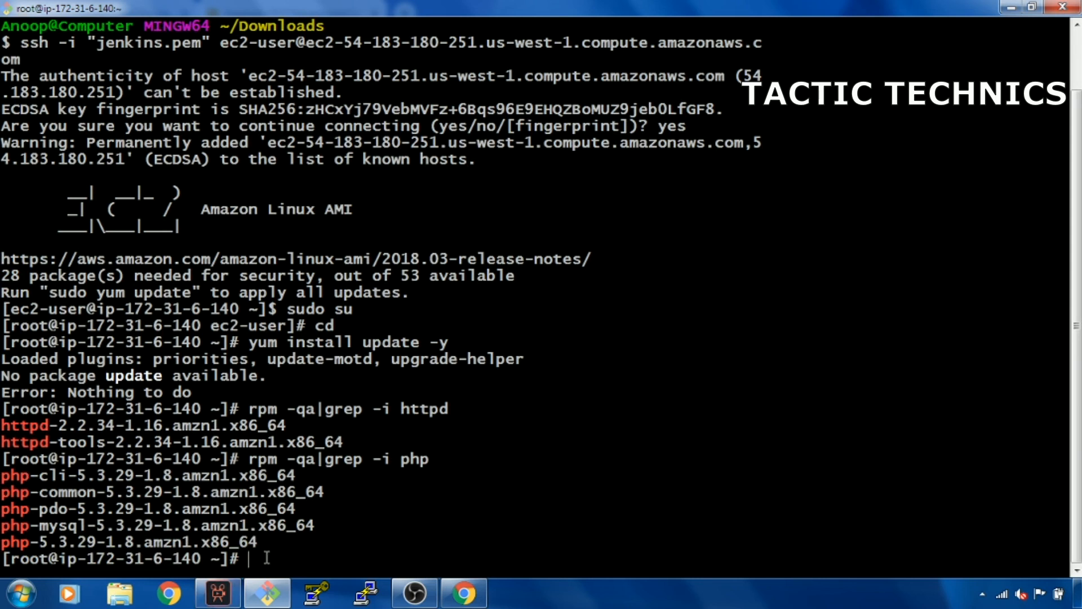
- List the installed MySQL packages with rpm -qa|grep -i mysql
{"action": "key", "text": "Up"}
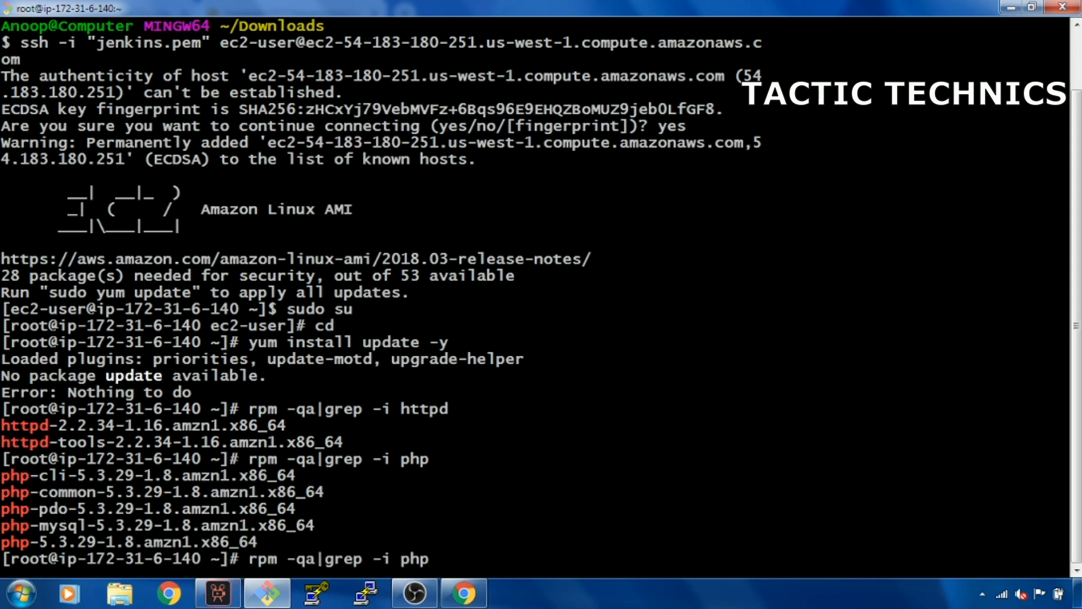
{"action": "key", "text": "BackSpace"}
{"action": "key", "text": "BackSpace"}
{"action": "key", "text": "BackSpace"}
{"action": "type", "text": "mysql"}
{"action": "key", "text": "Return"}
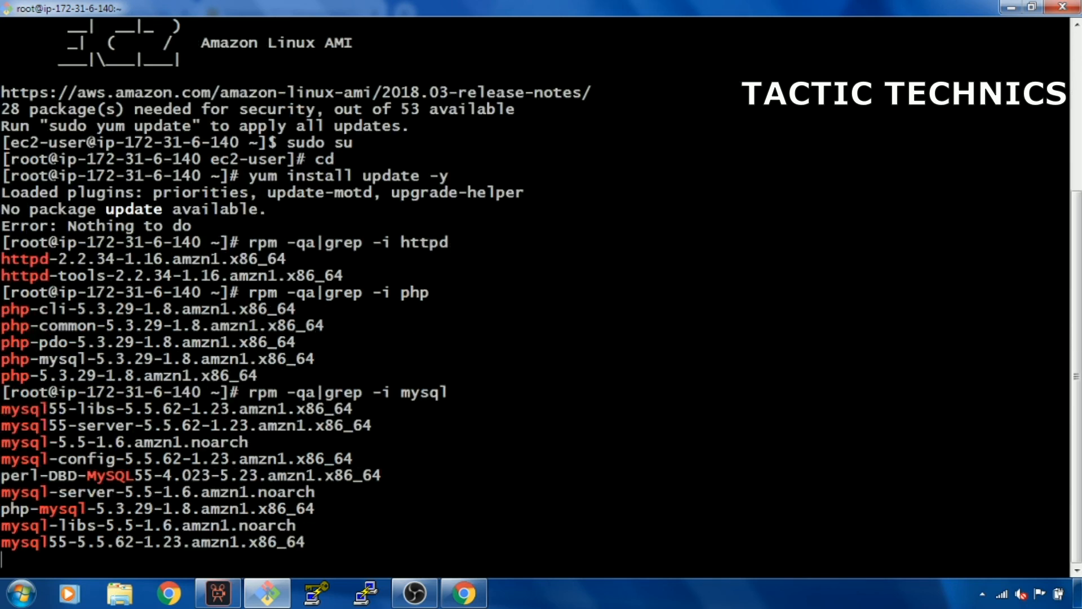